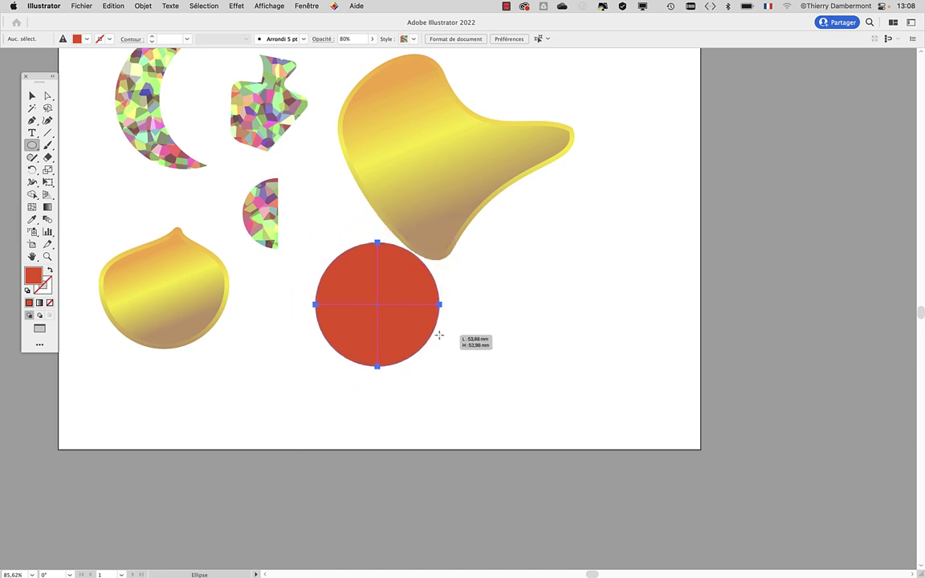
Move the red circle into the free area, duplicate it sideways so the two overlap, and select both circles.
{"action": "left_click", "coordinate": [32, 96]}
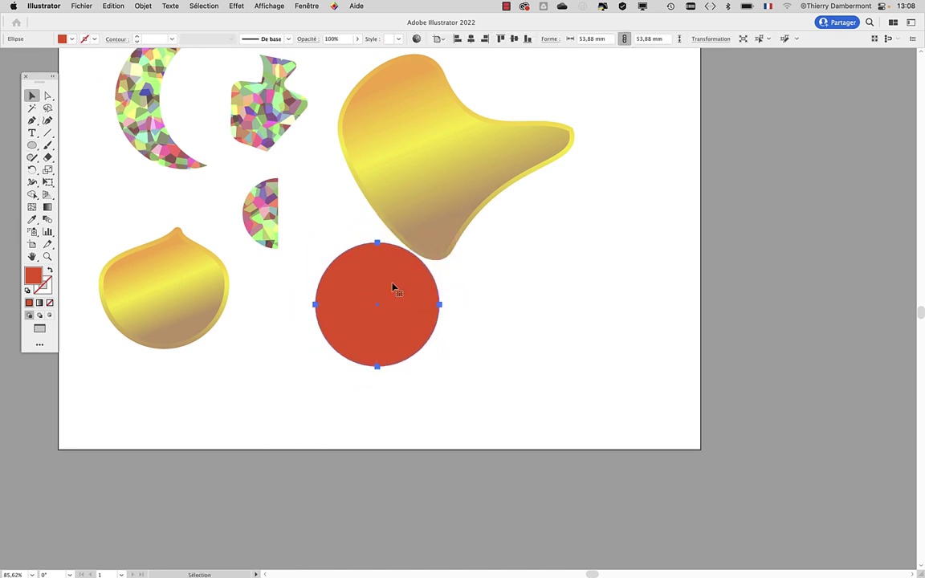
{"action": "left_click_drag", "start_coordinate": [394, 287], "coordinate": [434, 325]}
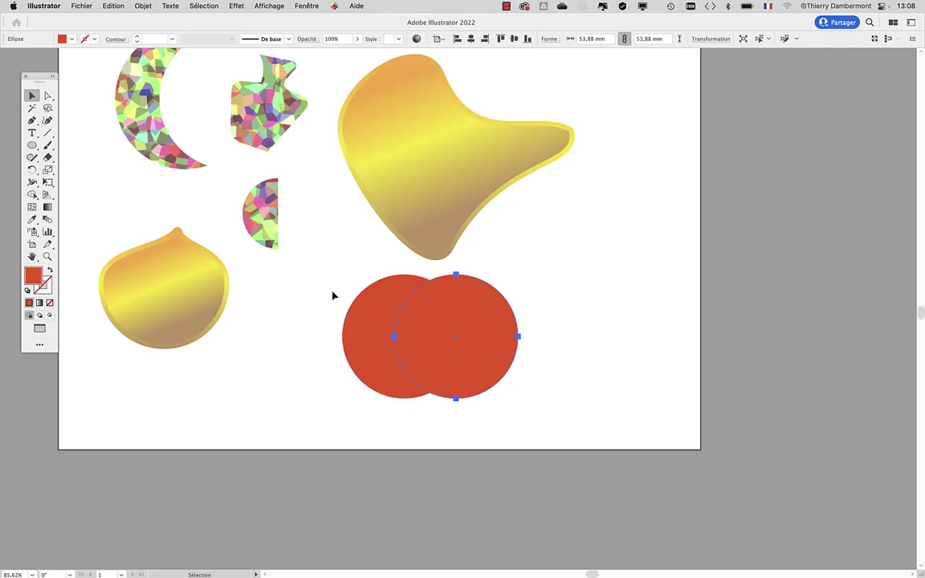
{"action": "left_click", "coordinate": [377, 325], "text": "shift"}
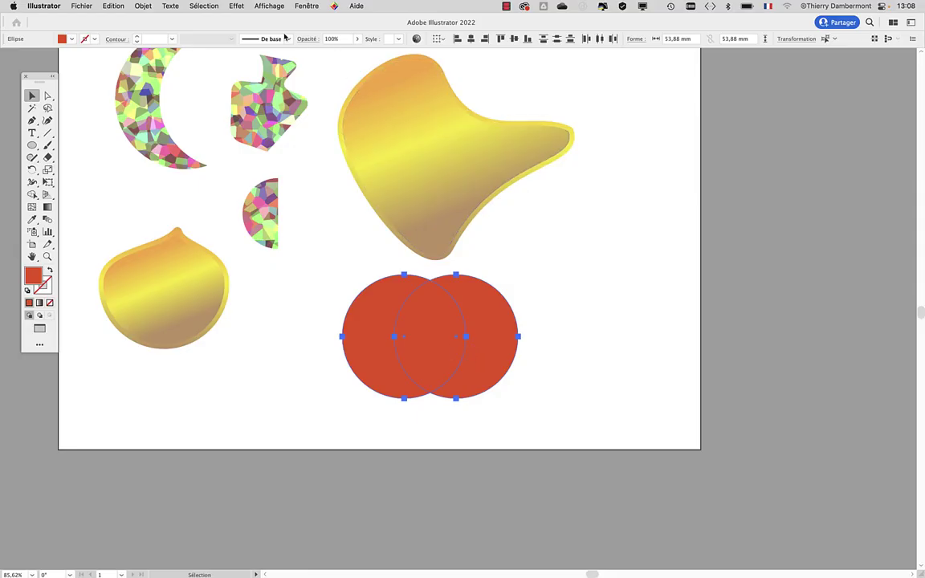
Show the Pathfinder controls and place them beside the two overlapping red circles.
{"action": "scroll", "coordinate": [218, 91], "scroll_direction": "down", "scroll_amount": 4}
{"action": "scroll", "coordinate": [219, 91], "scroll_direction": "right", "scroll_amount": 5}
{"action": "left_click", "coordinate": [306, 6]}
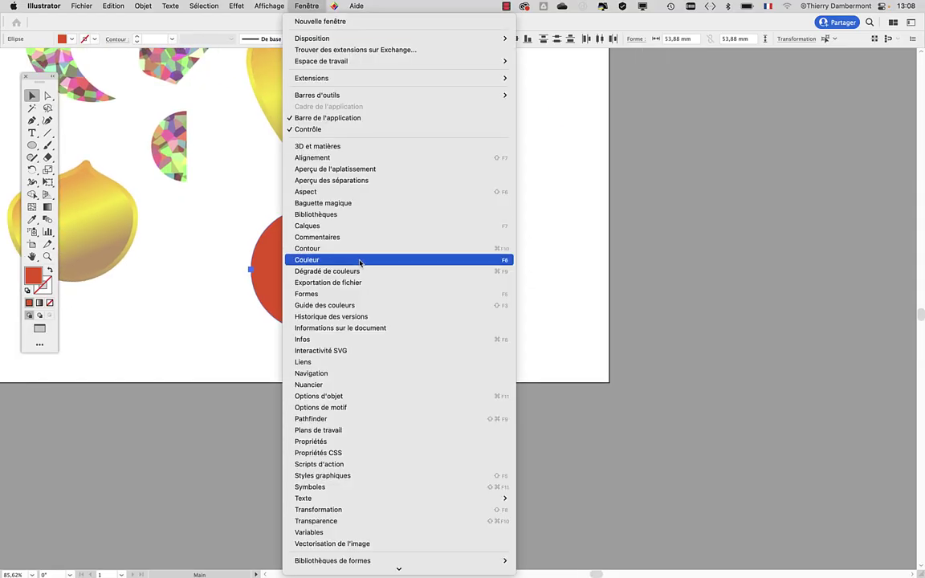
{"action": "left_click", "coordinate": [350, 418]}
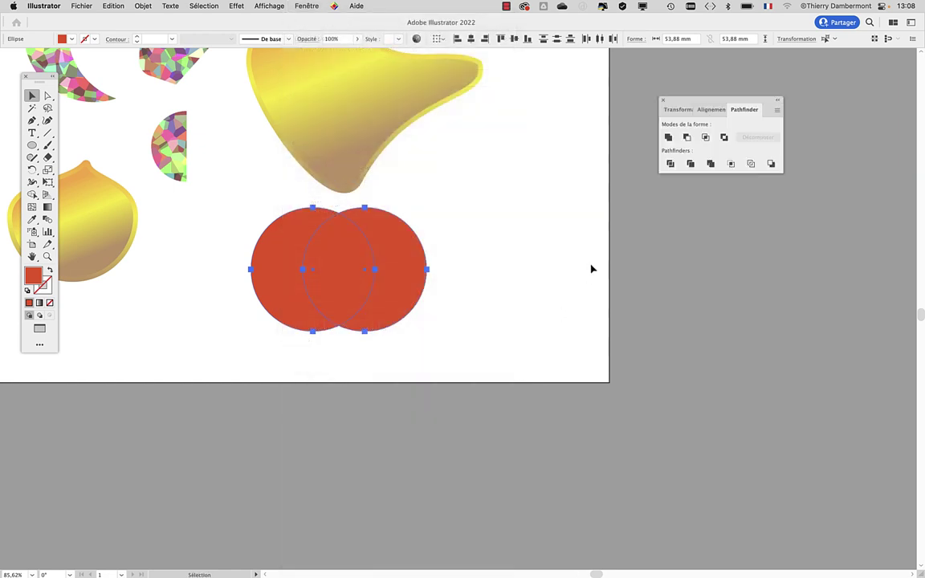
{"action": "left_click_drag", "start_coordinate": [690, 98], "coordinate": [534, 192]}
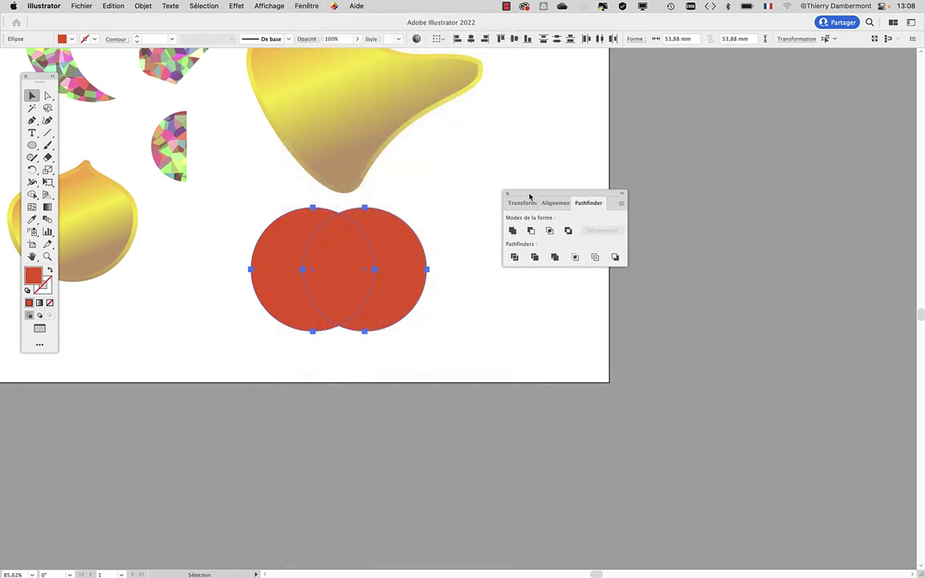
{"action": "scroll", "coordinate": [396, 302], "scroll_direction": "up", "scroll_amount": 2}
{"action": "scroll", "coordinate": [396, 302], "scroll_direction": "left", "scroll_amount": 3}
{"action": "key", "text": "super+plus"}
{"action": "key", "text": "super+plus"}
{"action": "key", "text": "super+plus"}
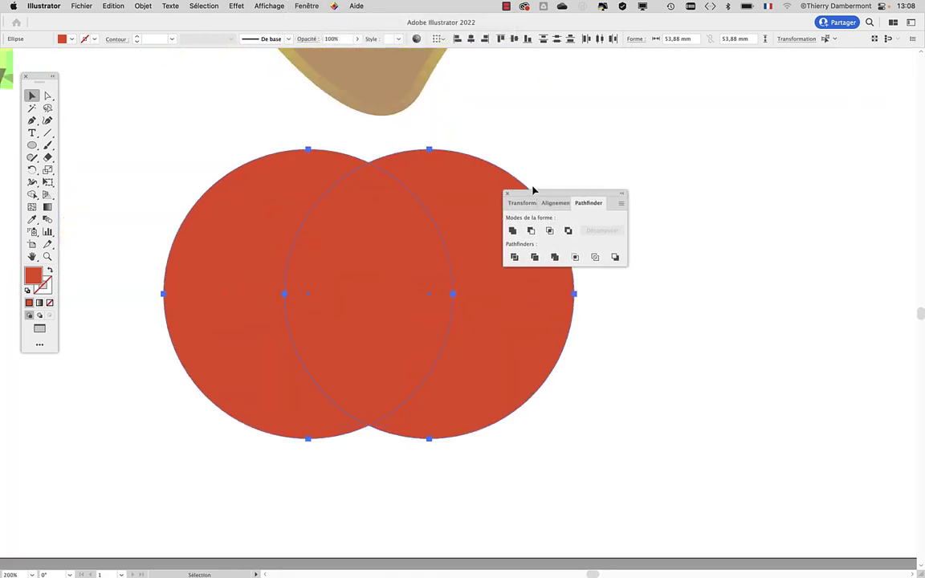
{"action": "left_click_drag", "start_coordinate": [530, 197], "coordinate": [652, 201]}
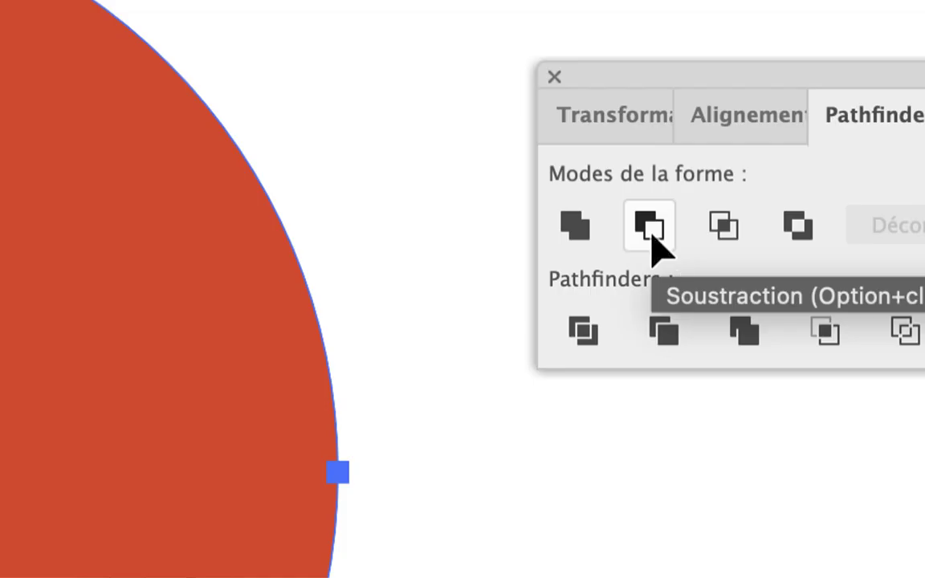
Subtract the front circle from the back one as an editable compound shape, keeping both circles, and leave the shape selected.
{"action": "left_click", "coordinate": [651, 233]}
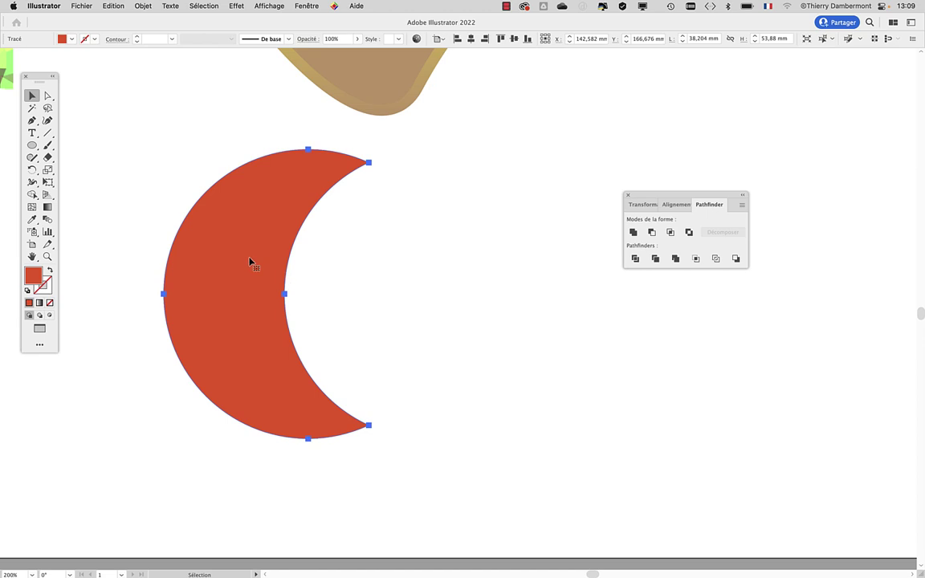
{"action": "key", "text": "super+z"}
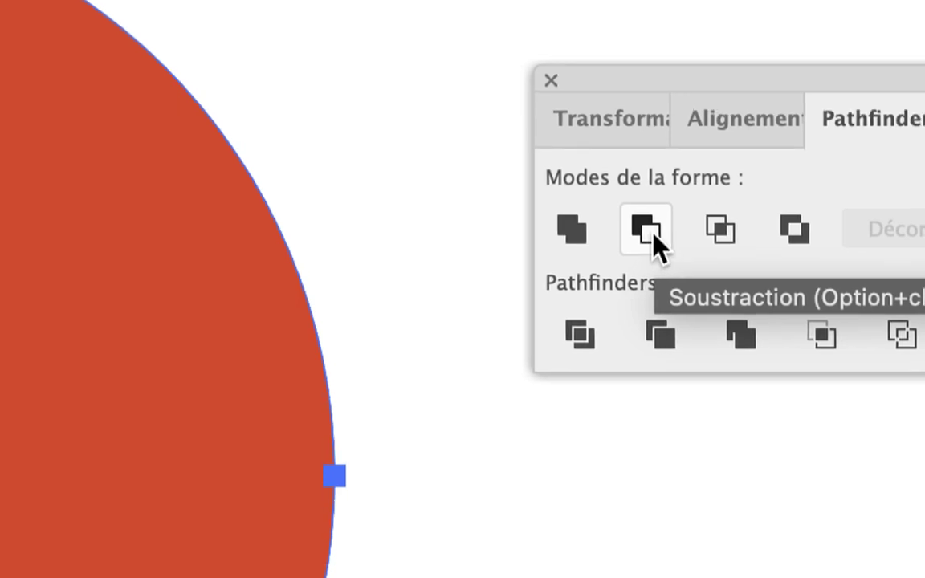
{"action": "left_click", "coordinate": [647, 231]}
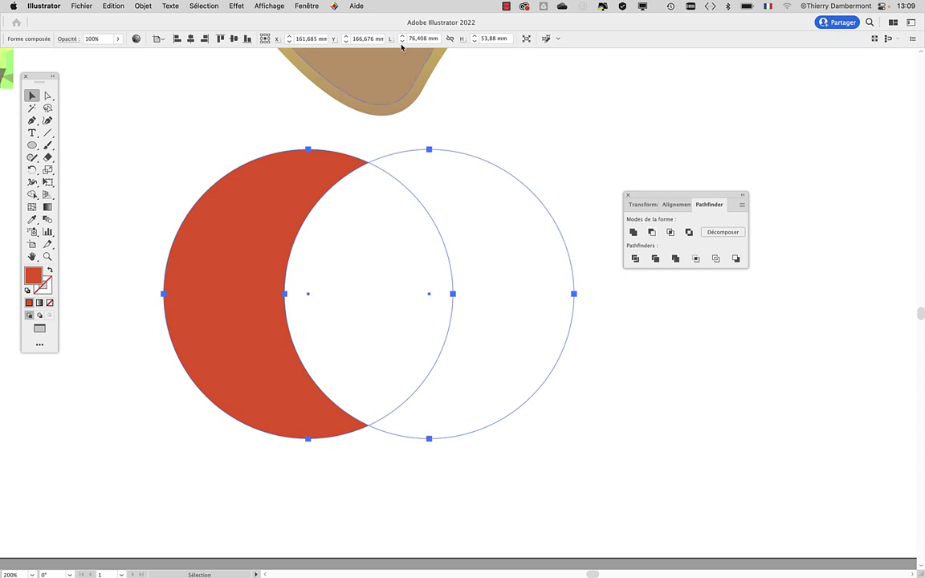
{"action": "left_click", "coordinate": [552, 147]}
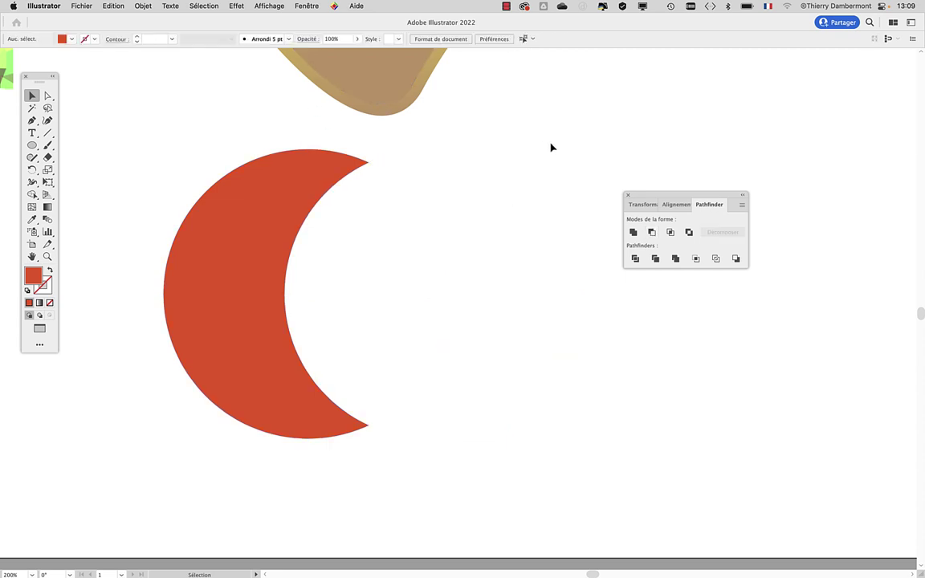
{"action": "left_click", "coordinate": [307, 190]}
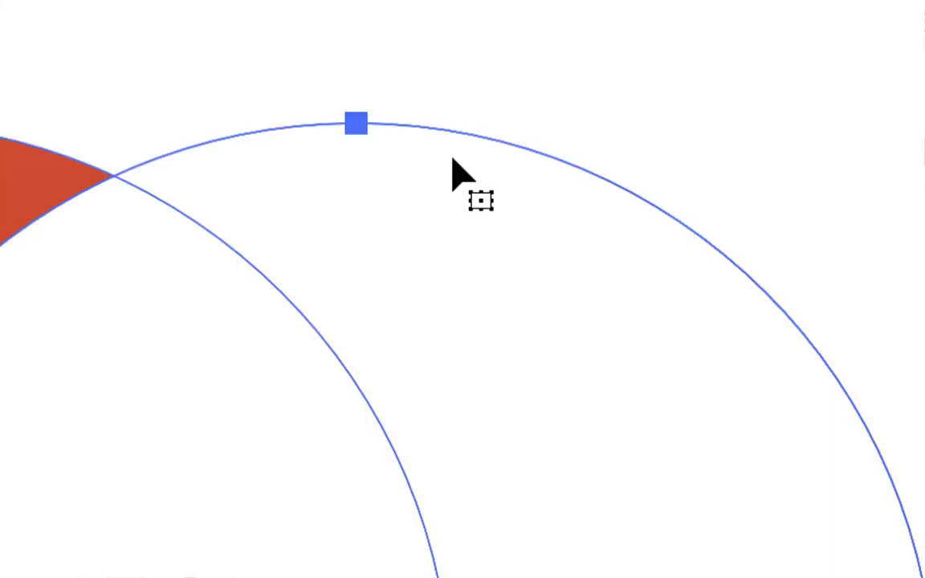
{"action": "left_click_drag", "start_coordinate": [435, 184], "coordinate": [398, 169]}
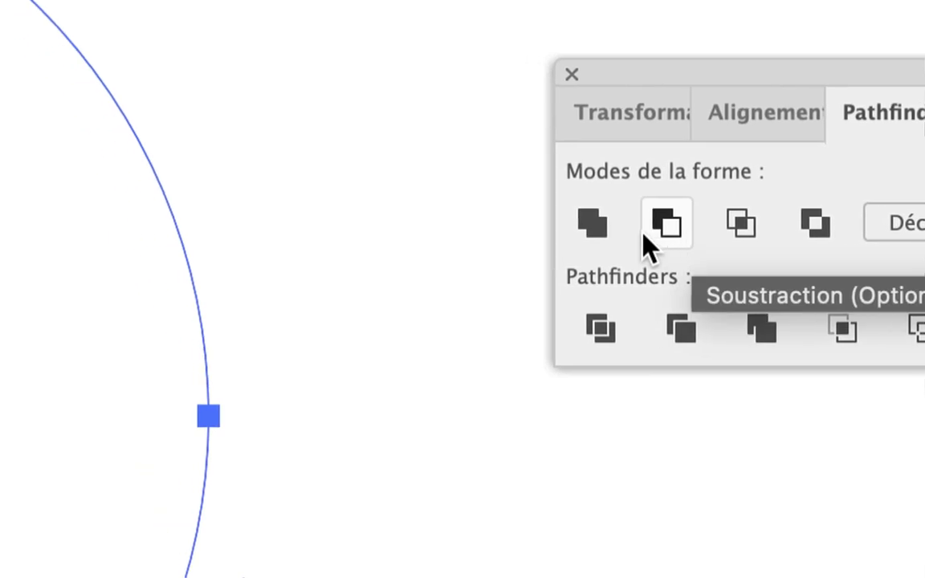
{"action": "left_click", "coordinate": [644, 234], "text": "alt"}
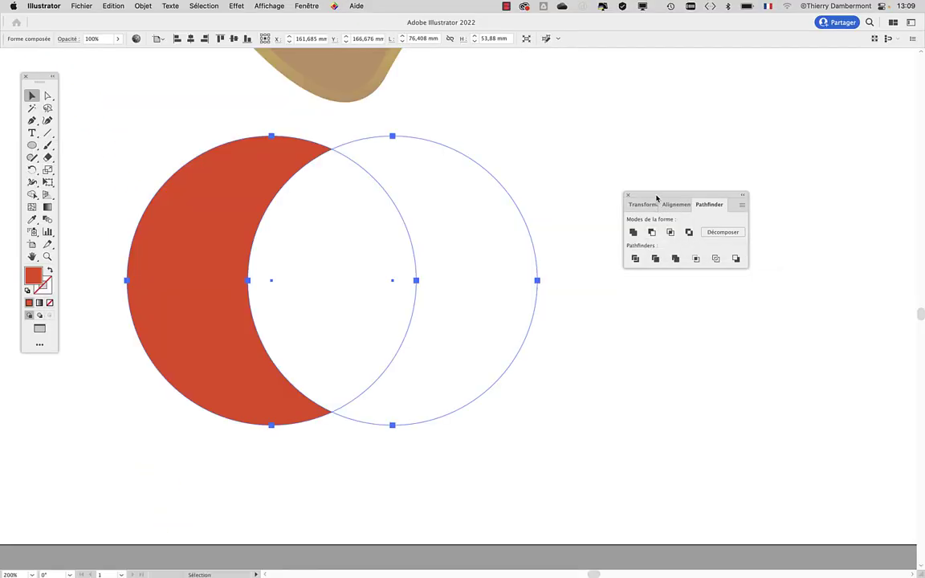
Try expanding the compound shape into a plain crescent path with Décomposer, and undo the expansion.
{"action": "left_click_drag", "start_coordinate": [657, 195], "coordinate": [587, 124]}
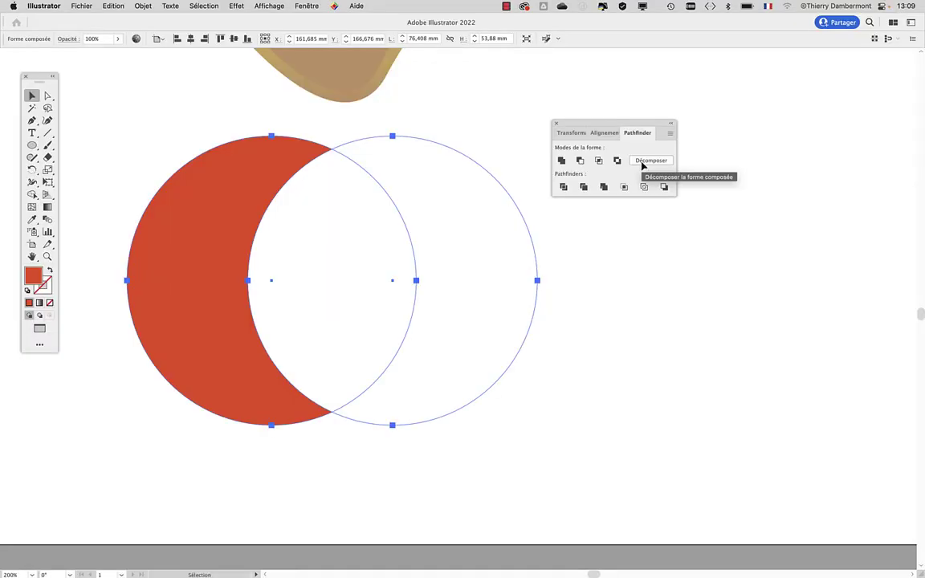
{"action": "left_click", "coordinate": [642, 167]}
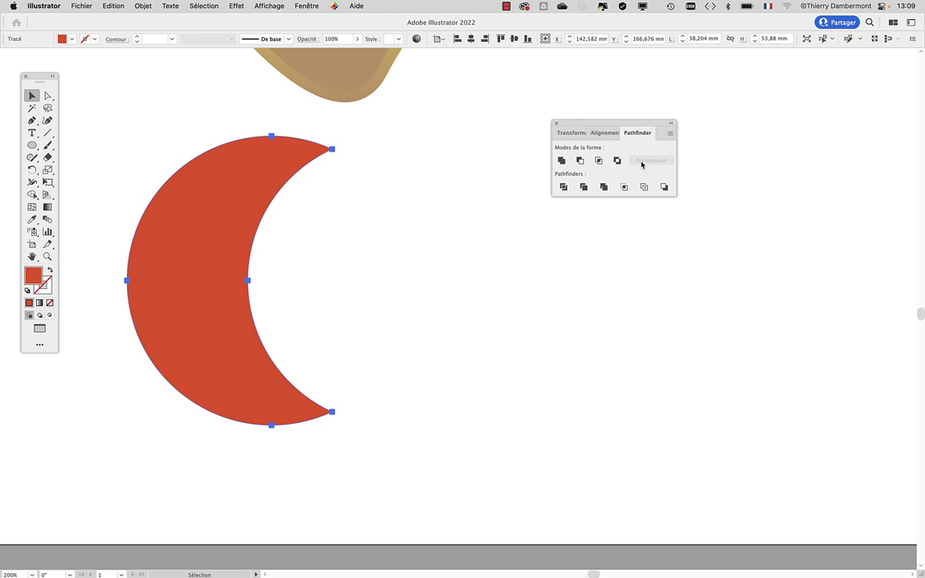
{"action": "key", "text": "super+z"}
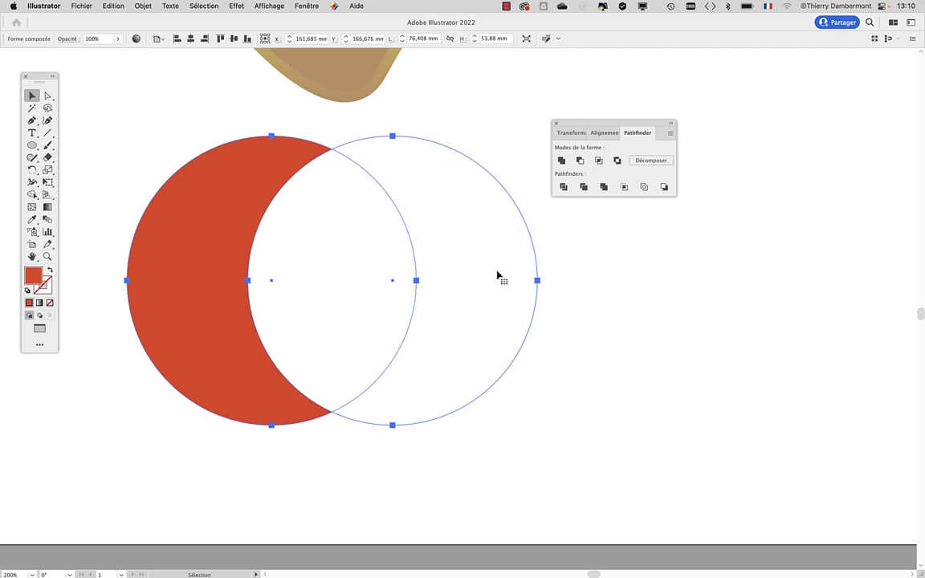
Show the document's layer list and reduce it to a compact size over the artwork.
{"action": "left_click", "coordinate": [308, 6]}
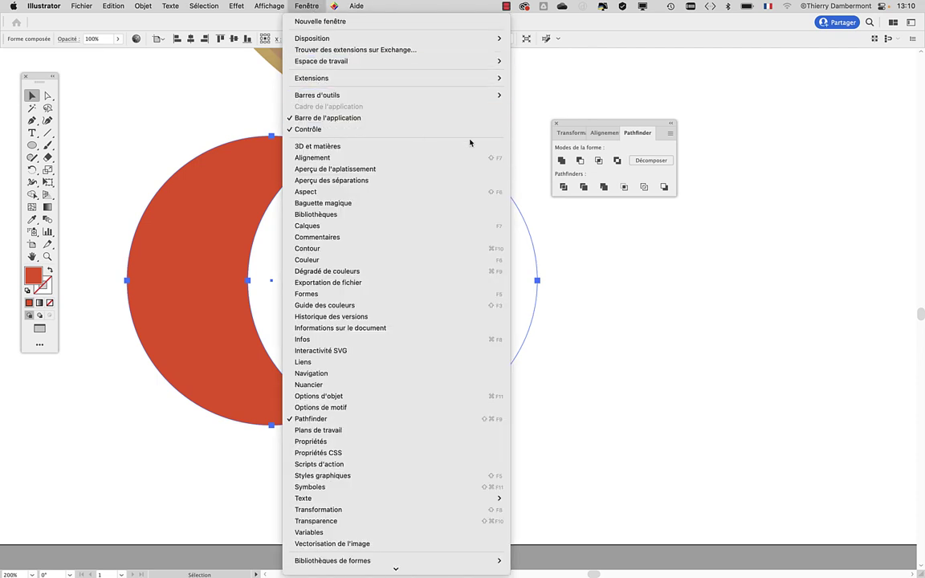
{"action": "left_click", "coordinate": [361, 226]}
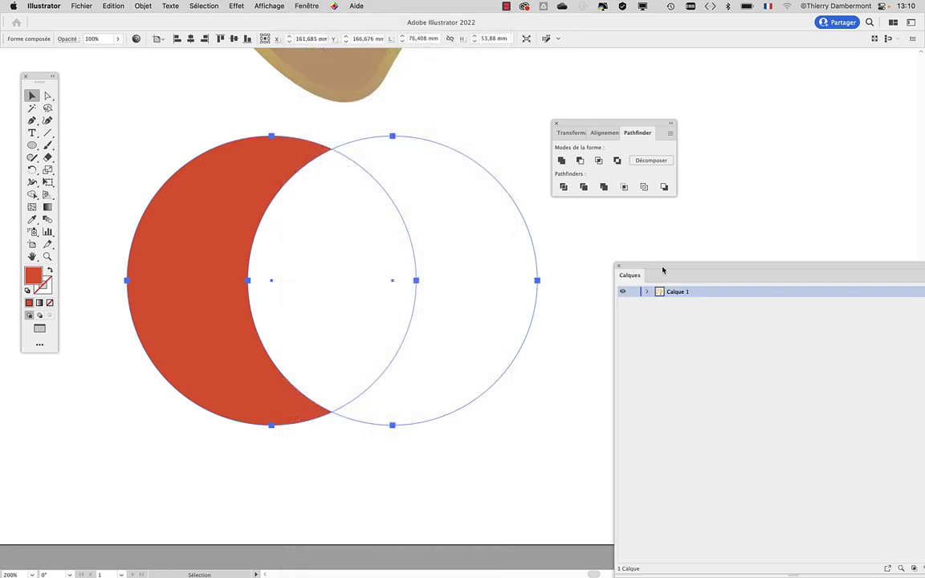
{"action": "left_click_drag", "start_coordinate": [662, 270], "coordinate": [350, 49]}
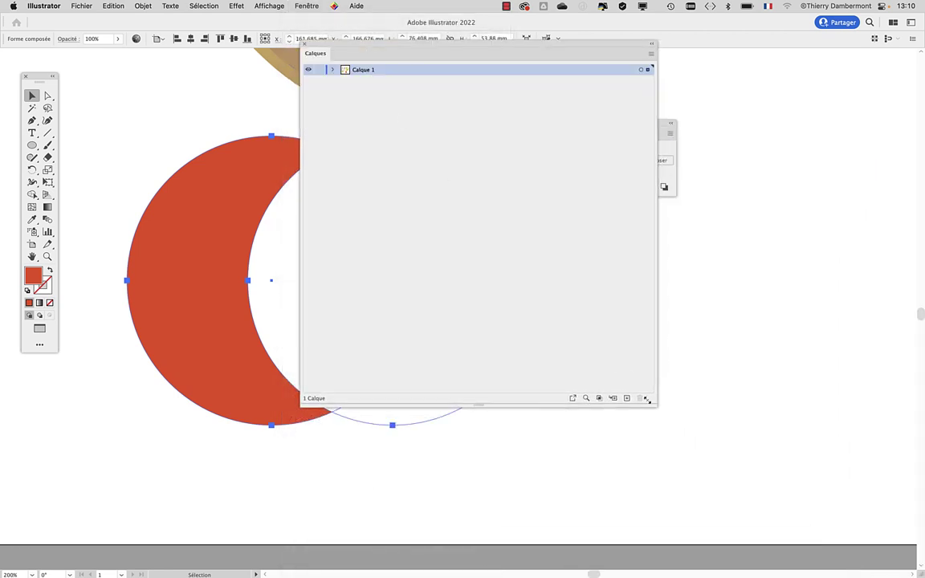
{"action": "left_click_drag", "start_coordinate": [657, 406], "coordinate": [458, 216]}
Set the layer list's row size to a custom 80 pixels for larger thumbnails.
{"action": "left_click", "coordinate": [452, 54]}
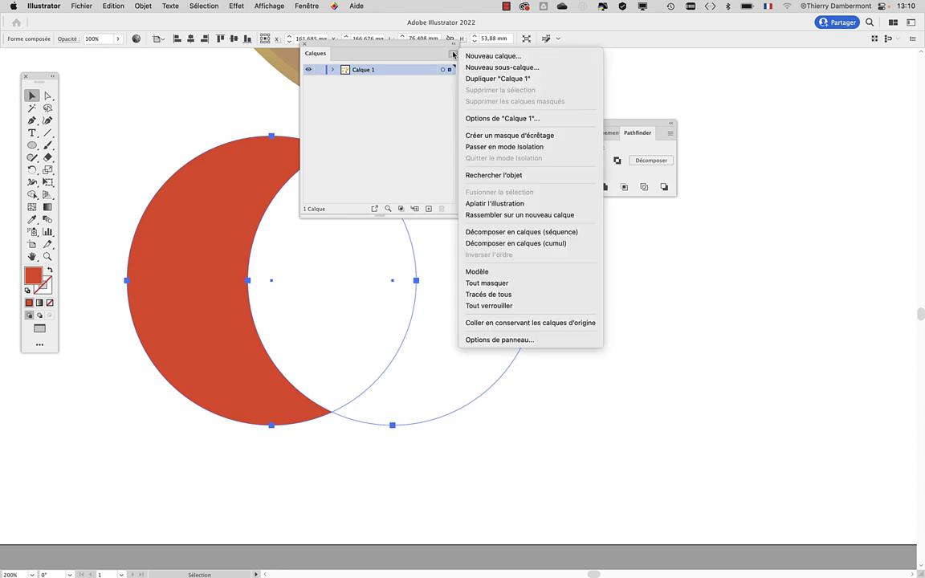
{"action": "left_click", "coordinate": [576, 323]}
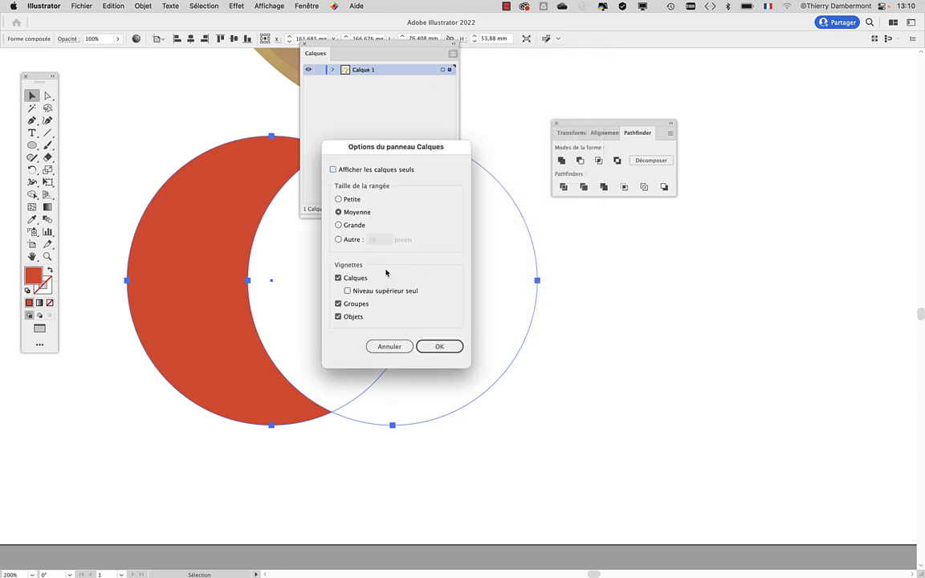
{"action": "left_click", "coordinate": [356, 238]}
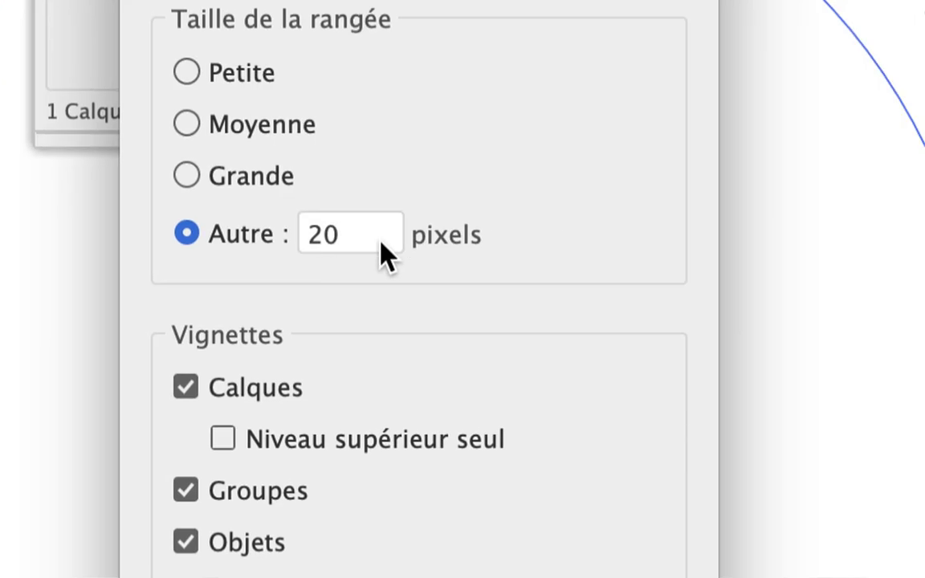
{"action": "type", "text": "80"}
{"action": "key", "text": "Return"}
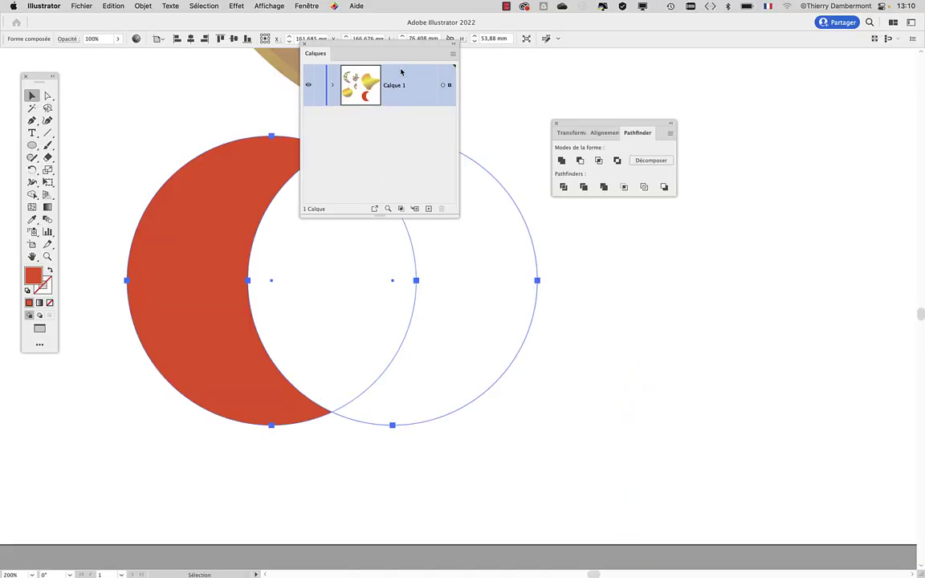
Arrange the Pathfinder and layer windows clear of the crescent, and expand Calque 1 and its compound shape to list both ellipses.
{"action": "left_click_drag", "start_coordinate": [578, 123], "coordinate": [117, 426]}
{"action": "left_click_drag", "start_coordinate": [326, 46], "coordinate": [579, 97]}
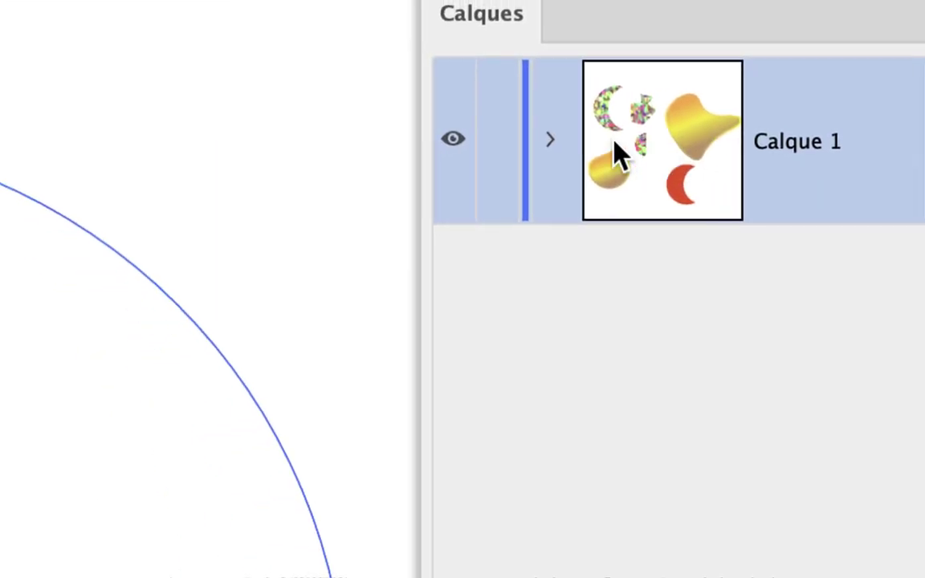
{"action": "left_click", "coordinate": [378, 77]}
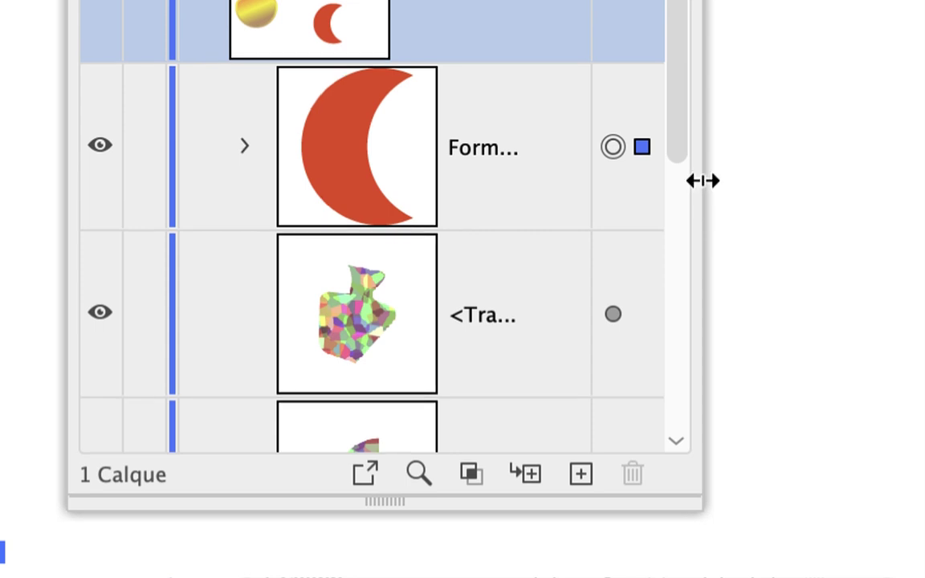
{"action": "left_click_drag", "start_coordinate": [702, 179], "coordinate": [754, 184]}
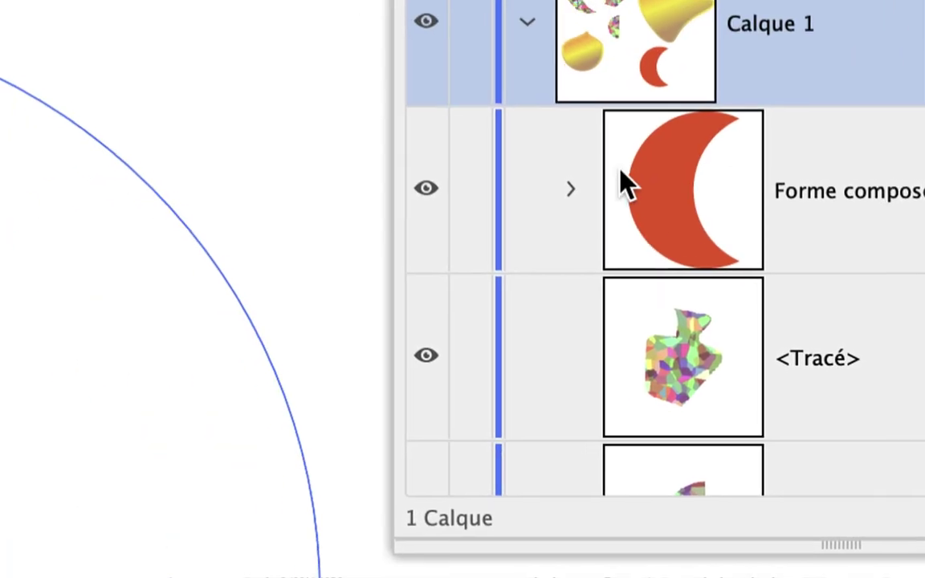
{"action": "left_click", "coordinate": [217, 141]}
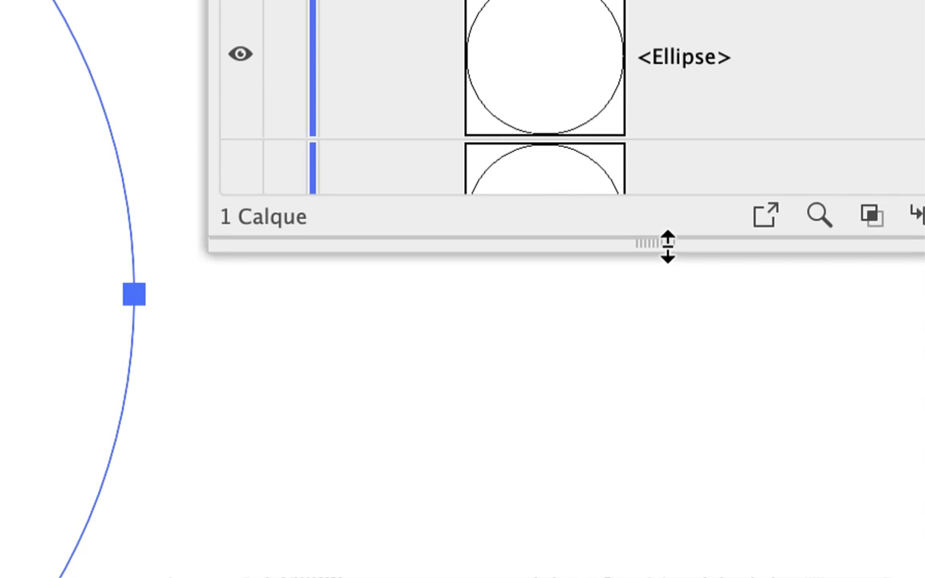
{"action": "left_click_drag", "start_coordinate": [666, 516], "coordinate": [666, 577]}
{"action": "left_click_drag", "start_coordinate": [665, 282], "coordinate": [665, 295]}
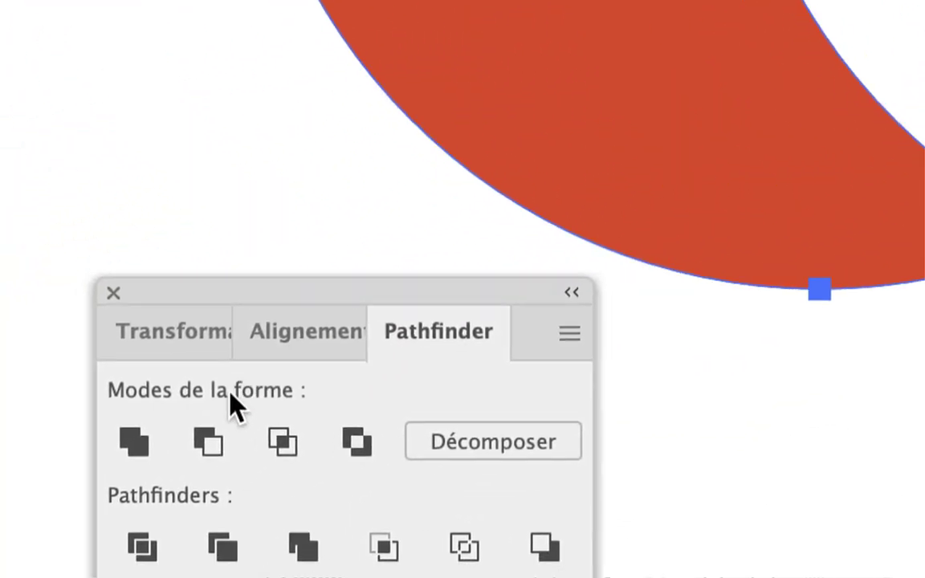
Target each of the two ellipses inside the compound shape in turn to see which circle each one is.
{"action": "left_click", "coordinate": [228, 402], "text": "alt"}
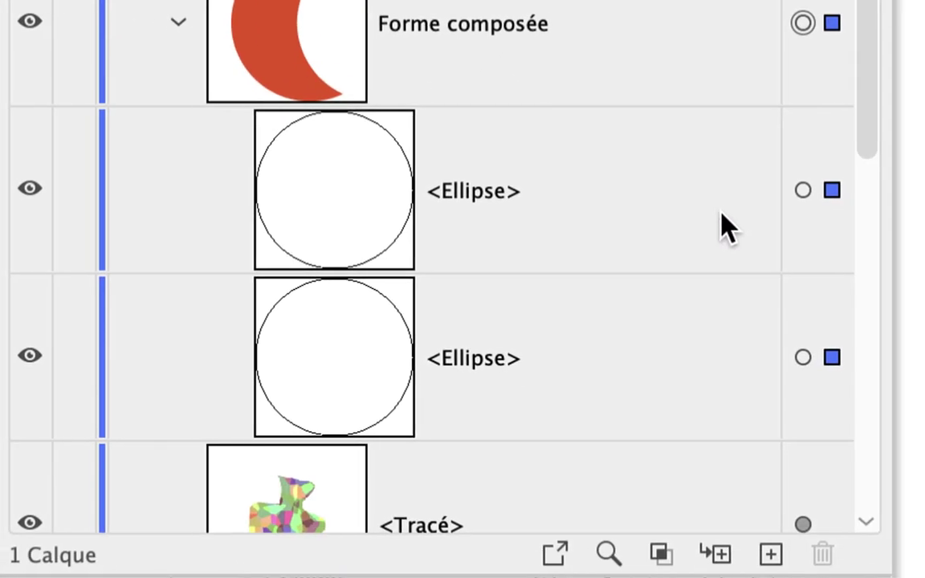
{"action": "left_click", "coordinate": [739, 202]}
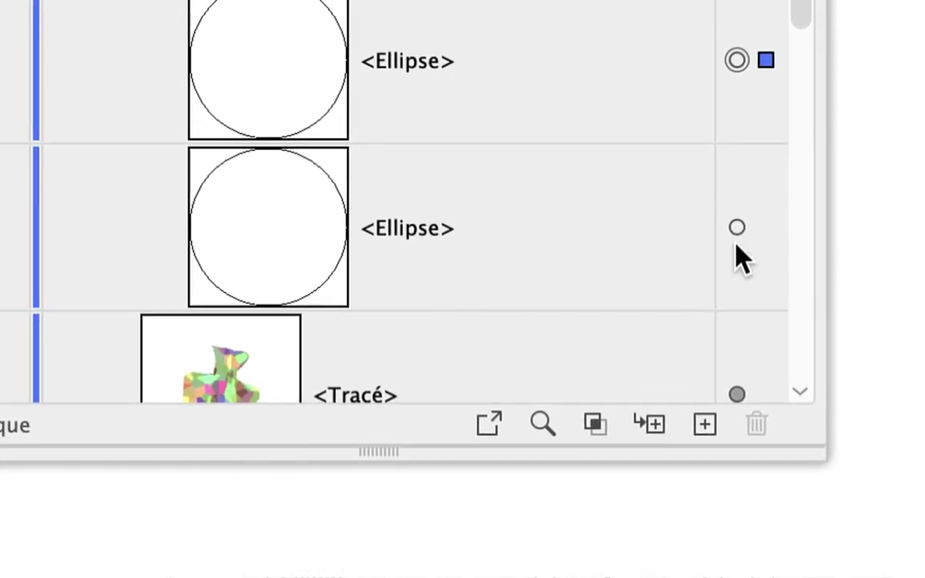
{"action": "left_click", "coordinate": [739, 274]}
{"action": "left_click", "coordinate": [739, 106]}
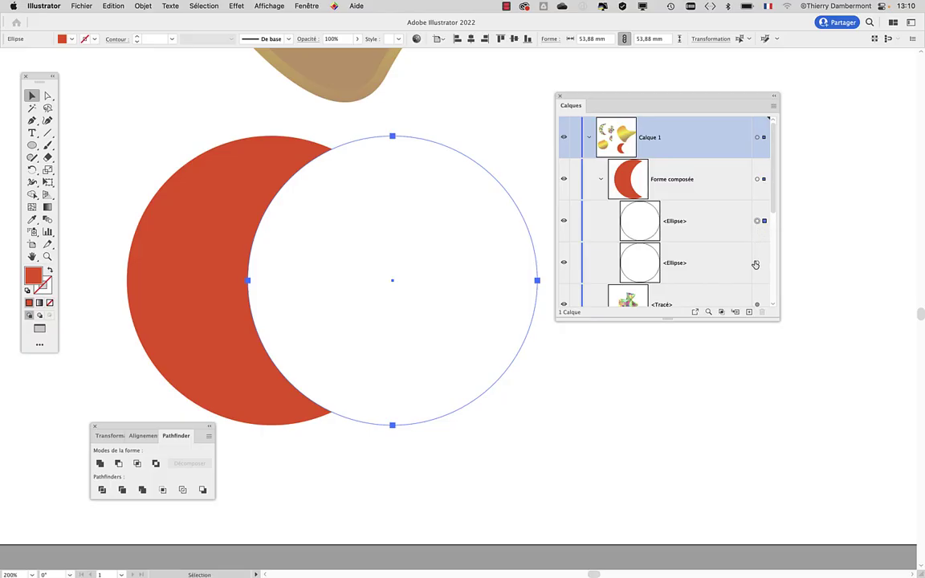
{"action": "left_click", "coordinate": [757, 263]}
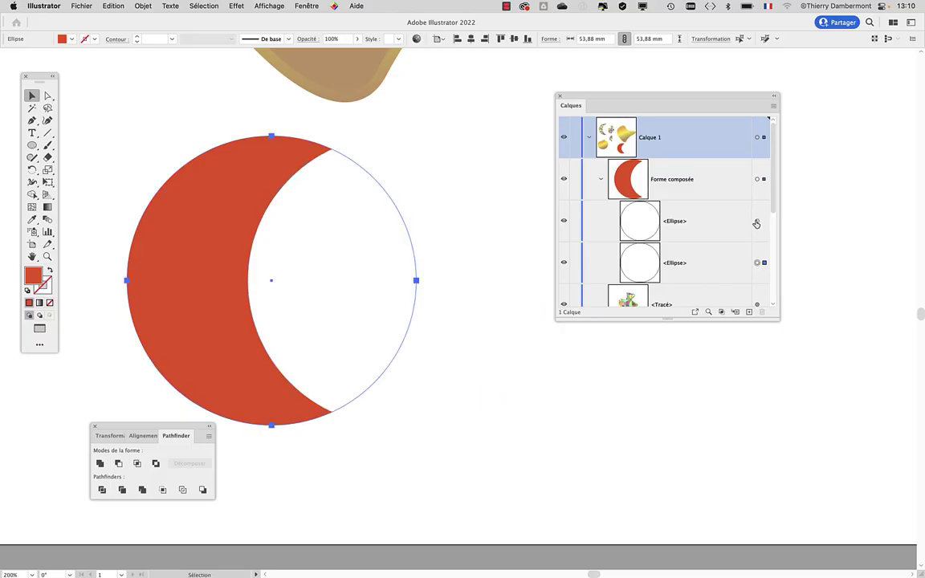
Target the upper ellipse of the compound shape and move it leftward over the other circle to make the crescent thinner.
{"action": "left_click", "coordinate": [756, 222]}
{"action": "left_click_drag", "start_coordinate": [450, 151], "coordinate": [381, 153]}
{"action": "left_click_drag", "start_coordinate": [600, 94], "coordinate": [722, 98]}
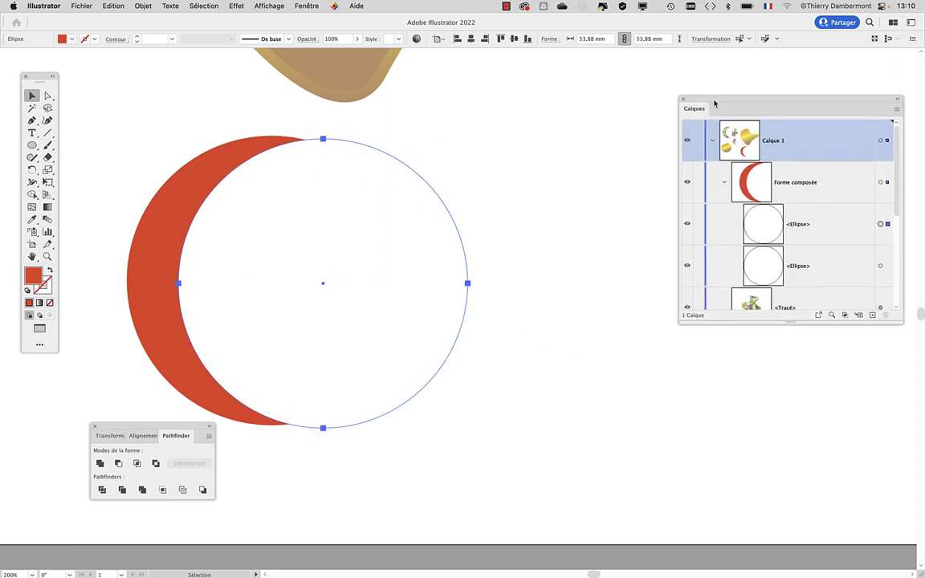
Deselect the crescent and extend the artboard's right edge outward to make blank space for a new drawing.
{"action": "left_click", "coordinate": [486, 119]}
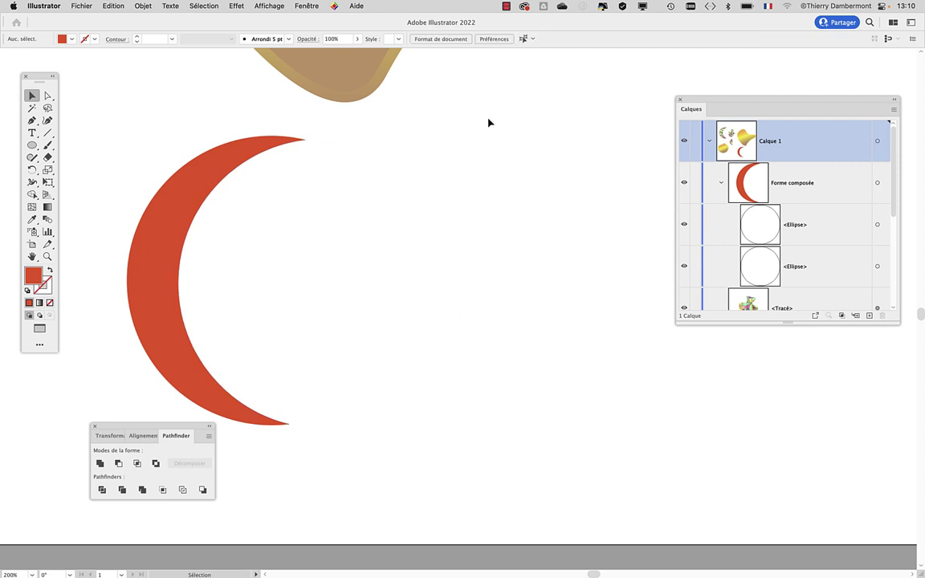
{"action": "key", "text": "super+1"}
{"action": "left_click_drag", "start_coordinate": [450, 193], "coordinate": [192, 298]}
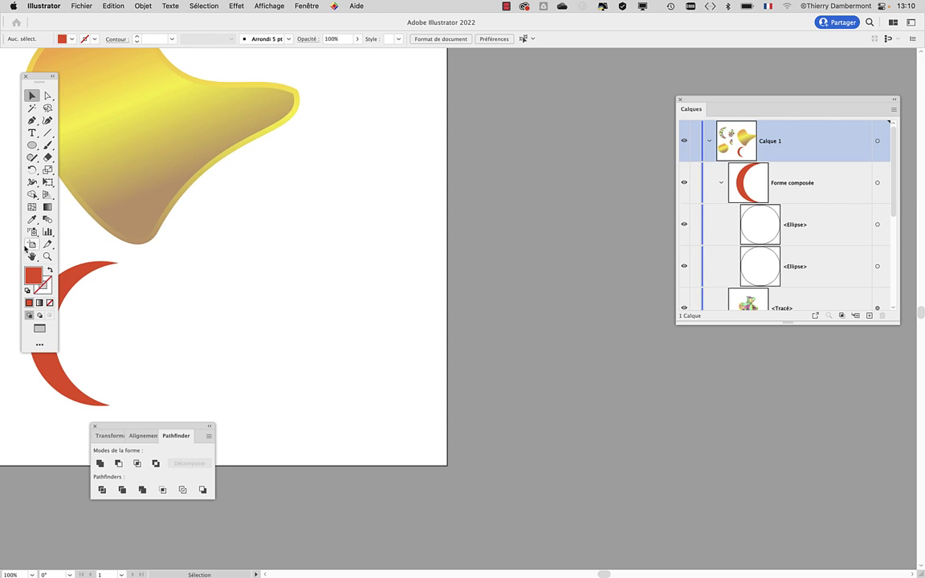
{"action": "left_click", "coordinate": [31, 245]}
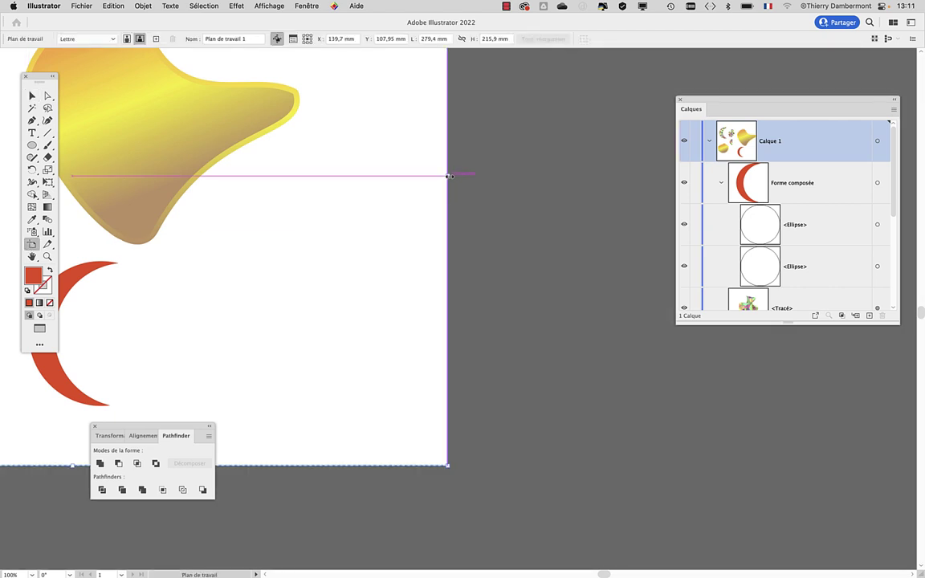
{"action": "left_click_drag", "start_coordinate": [449, 176], "coordinate": [665, 176]}
Draw an ellipse about 16 by 14.2 mm on the blank area and a smaller one overlapping its lower right.
{"action": "left_click_drag", "start_coordinate": [40, 146], "coordinate": [92, 154]}
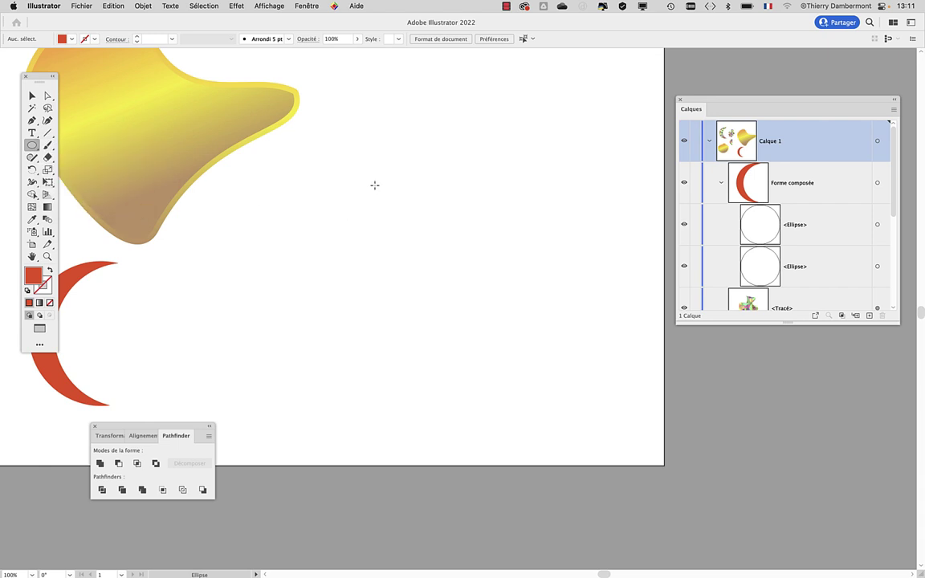
{"action": "mouse_move", "coordinate": [374, 185]}
{"action": "left_mouse_down"}
{"action": "mouse_move", "coordinate": [413, 209]}
{"action": "mouse_move", "coordinate": [419, 224]}
{"action": "left_mouse_up"}
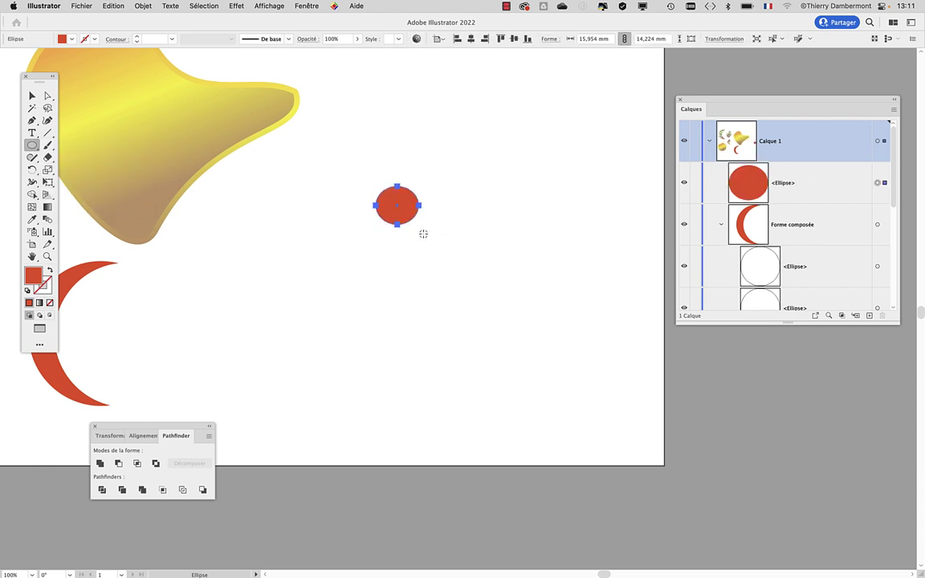
{"action": "scroll", "coordinate": [423, 234], "scroll_direction": "up", "scroll_amount": 2}
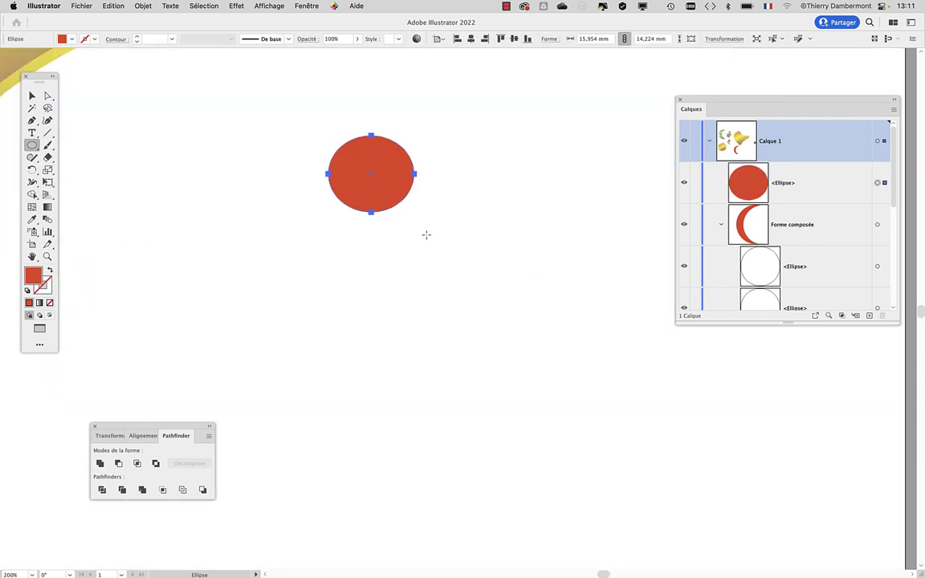
{"action": "left_click_drag", "start_coordinate": [426, 235], "coordinate": [356, 174]}
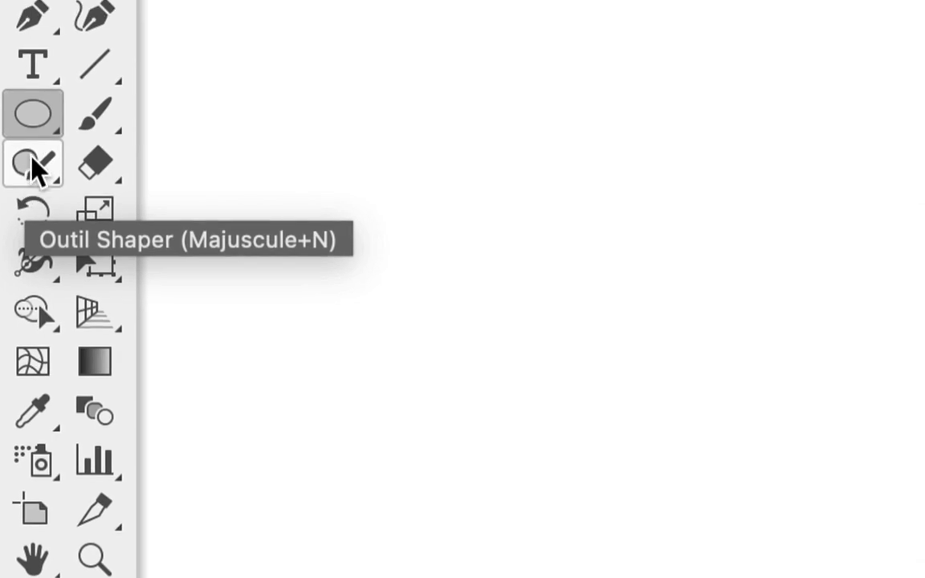
Sketch a closed, curved bone shaft about 46 by 17 mm with the Pencil tool, starting inside the two red ellipses and rising rightward.
{"action": "left_click", "coordinate": [31, 158]}
{"action": "left_click_drag", "start_coordinate": [31, 158], "coordinate": [122, 213]}
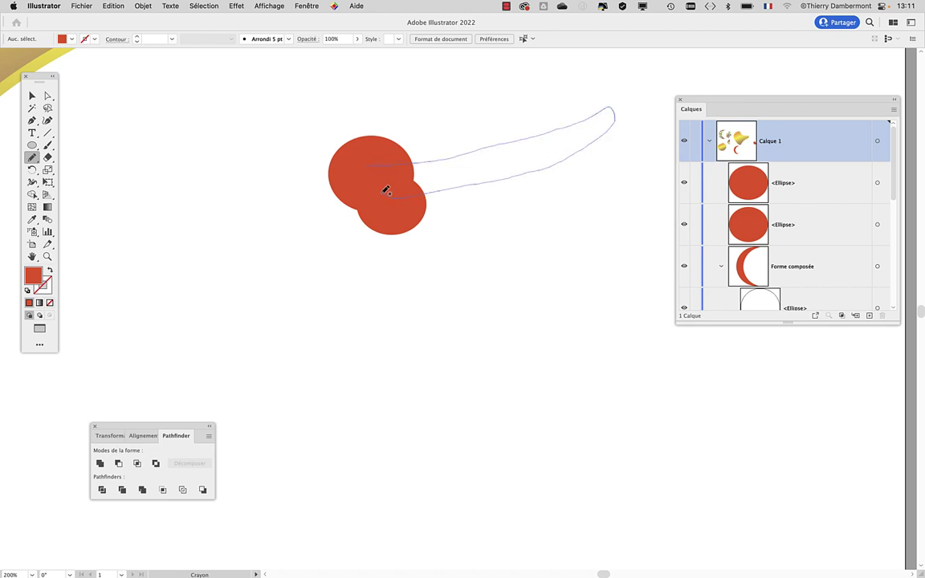
{"action": "left_click_drag", "start_coordinate": [371, 165], "coordinate": [371, 167]}
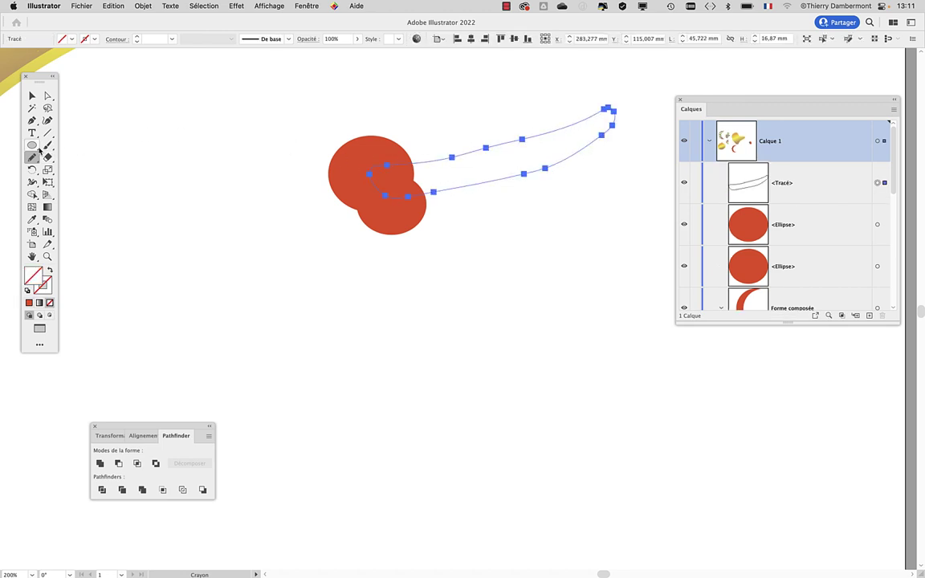
Draw two overlapping ellipses filled with the magenta swatch at the shaft's far end, about 7.5 by 7.5 mm and 9.9 by 8.6 mm.
{"action": "left_click", "coordinate": [32, 145]}
{"action": "left_click_drag", "start_coordinate": [594, 91], "coordinate": [633, 129]}
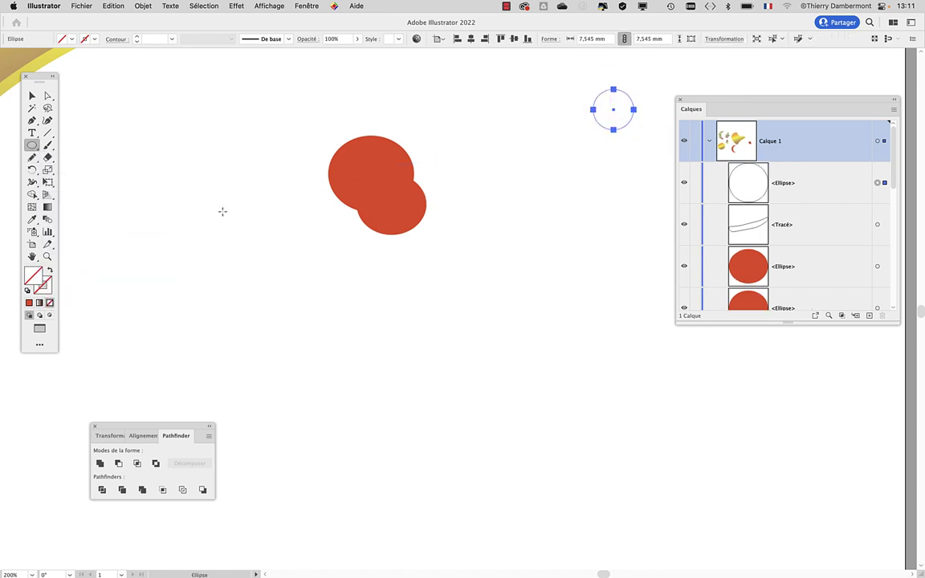
{"action": "left_click", "coordinate": [307, 6]}
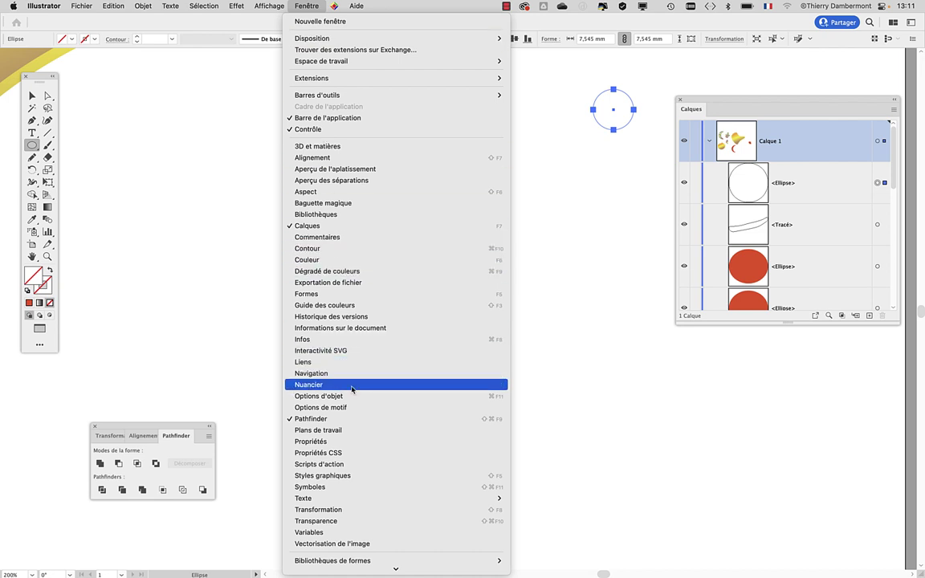
{"action": "left_click", "coordinate": [309, 385]}
{"action": "left_click", "coordinate": [783, 222]}
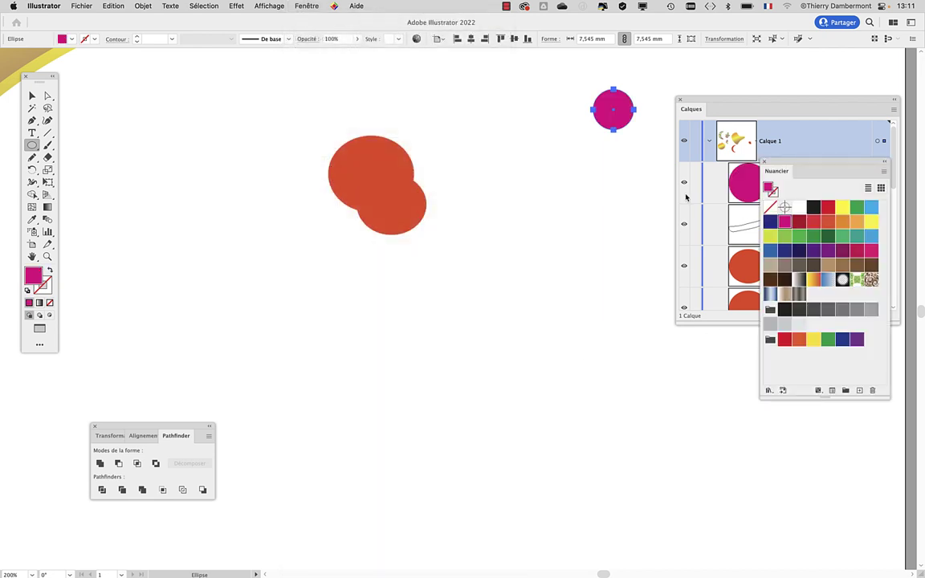
{"action": "left_click_drag", "start_coordinate": [648, 162], "coordinate": [592, 115]}
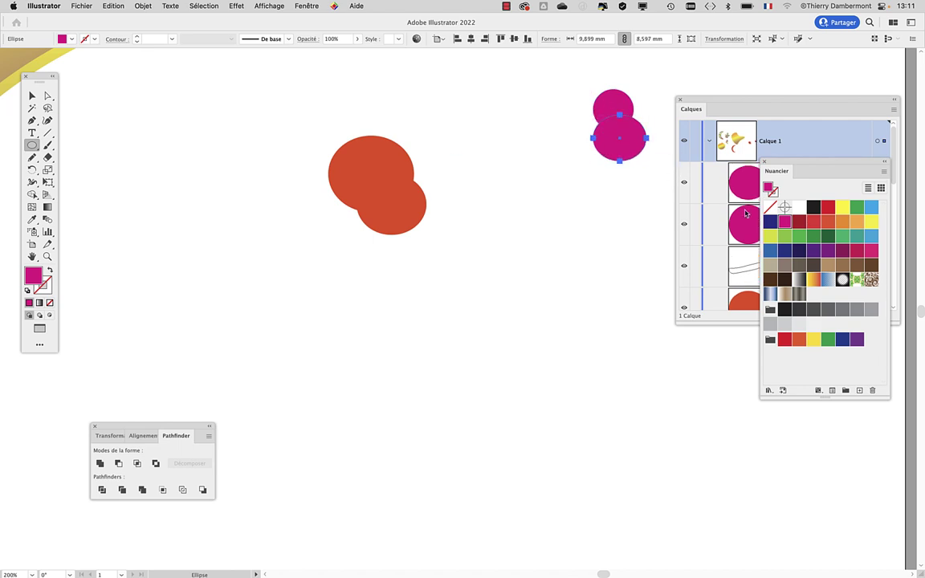
Fill the pencil-drawn shaft with a green swatch and deselect it.
{"action": "left_click", "coordinate": [47, 96]}
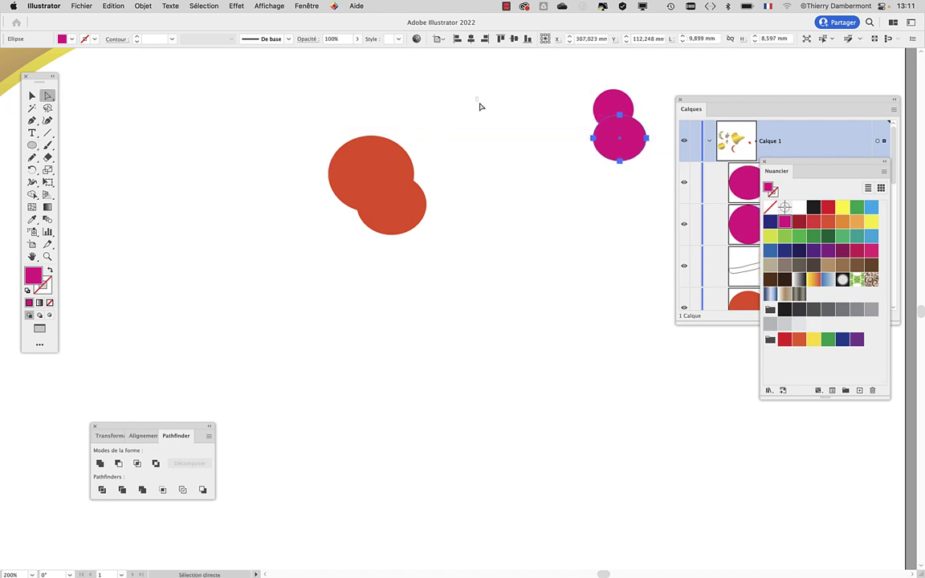
{"action": "left_click_drag", "start_coordinate": [480, 107], "coordinate": [510, 237]}
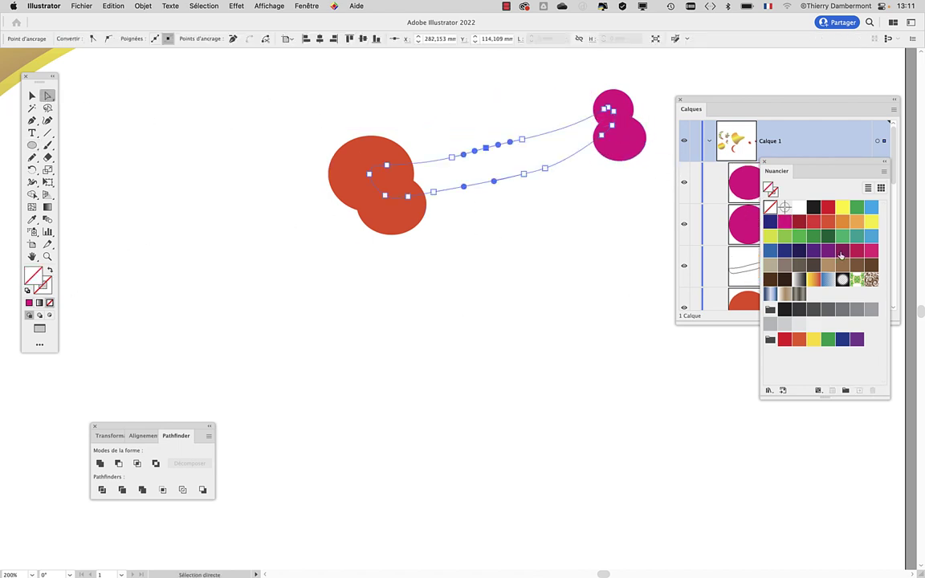
{"action": "left_click", "coordinate": [815, 237]}
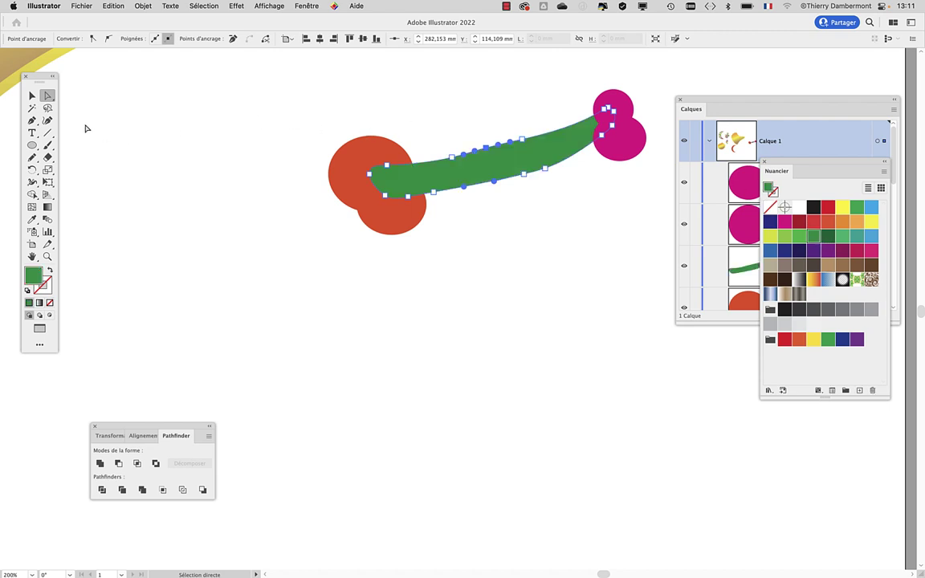
{"action": "left_click", "coordinate": [119, 117]}
{"action": "scroll", "coordinate": [336, 330], "scroll_direction": "right", "scroll_amount": 4}
{"action": "scroll", "coordinate": [337, 330], "scroll_direction": "up", "scroll_amount": 2}
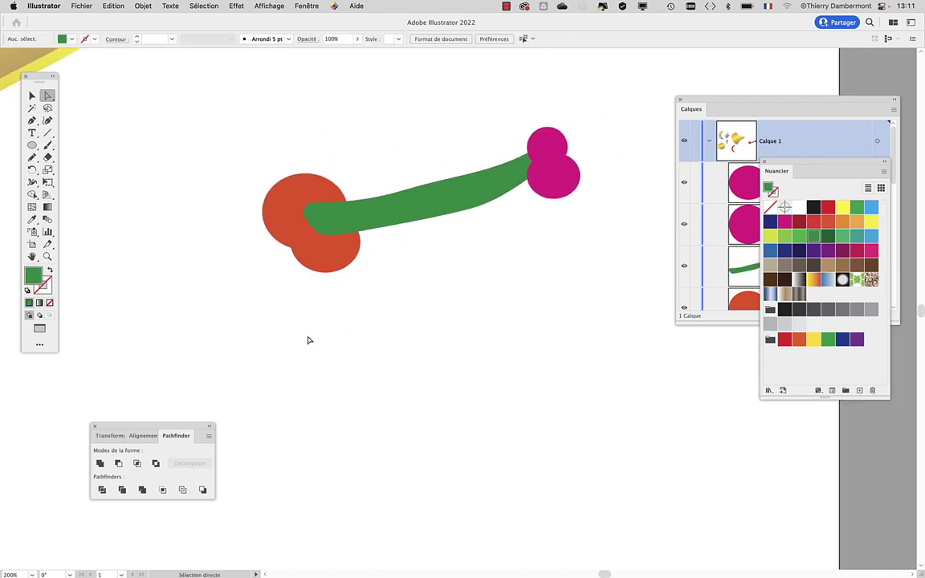
Select all five bone shapes together and place the Pathfinder window just above them.
{"action": "left_click", "coordinate": [32, 96]}
{"action": "mouse_move", "coordinate": [229, 89]}
{"action": "left_mouse_down"}
{"action": "mouse_move", "coordinate": [440, 215]}
{"action": "mouse_move", "coordinate": [558, 300]}
{"action": "left_mouse_up"}
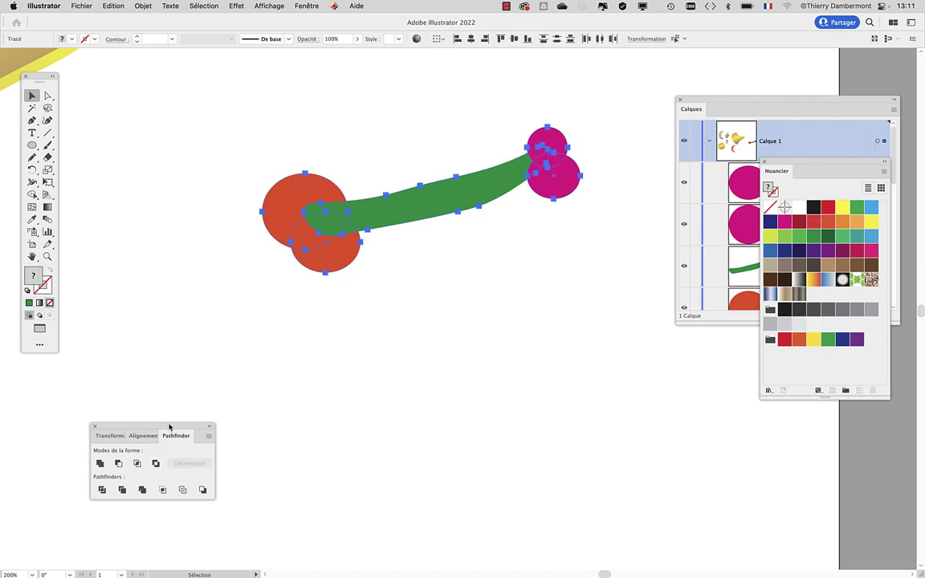
{"action": "mouse_move", "coordinate": [170, 427]}
{"action": "left_mouse_down"}
{"action": "mouse_move", "coordinate": [182, 241]}
{"action": "mouse_move", "coordinate": [157, 127]}
{"action": "mouse_move", "coordinate": [357, 74]}
{"action": "left_mouse_up"}
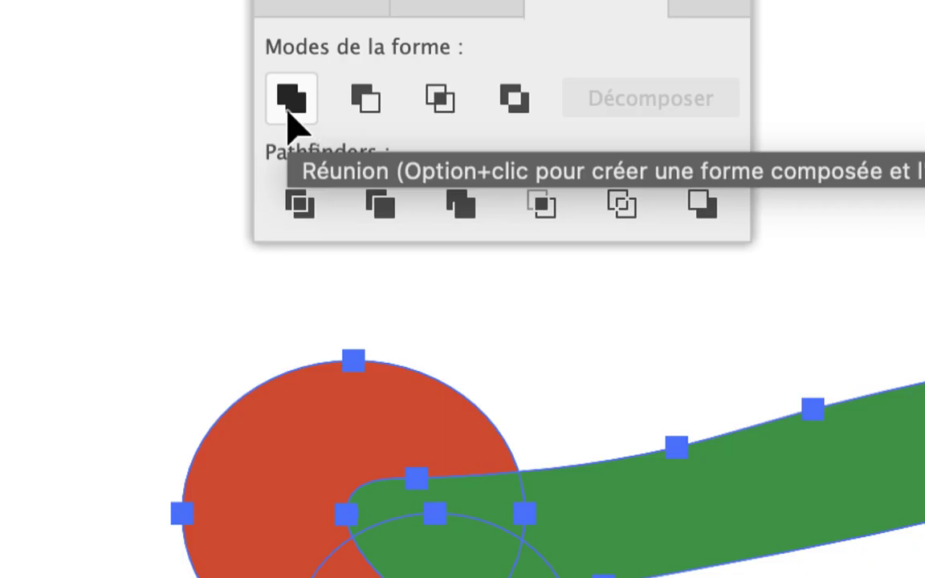
Try merging the five selected shapes into one plain path with the Réunion shape mode.
{"action": "left_click", "coordinate": [287, 113]}
{"action": "left_click", "coordinate": [290, 100]}
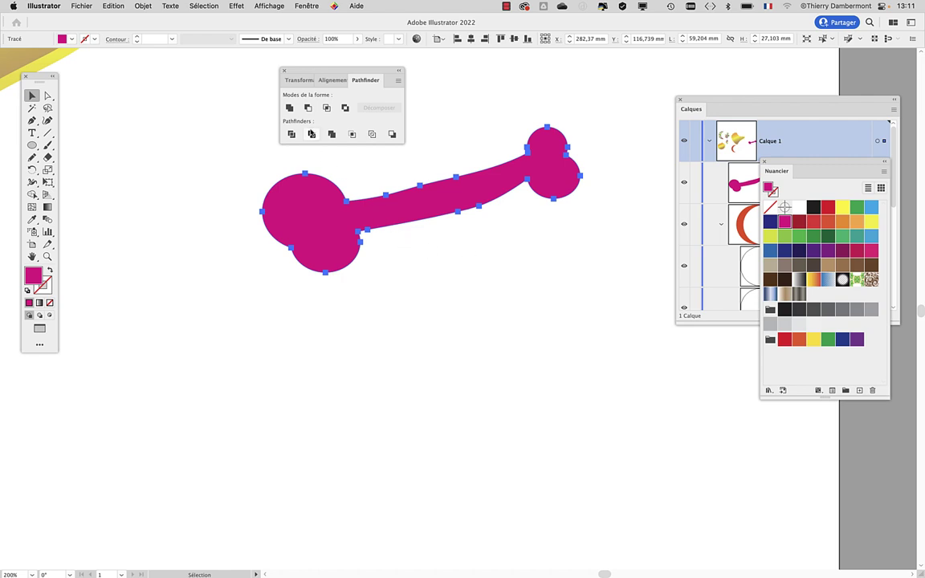
{"action": "left_click", "coordinate": [312, 134]}
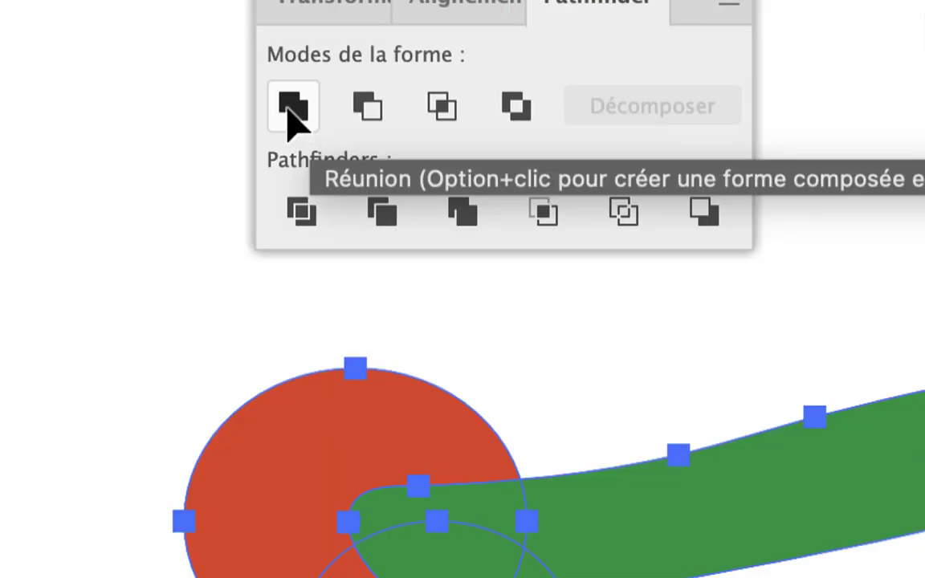
Unite the five selected bone shapes as an editable compound shape with the Réunion mode.
{"action": "left_click", "coordinate": [292, 113]}
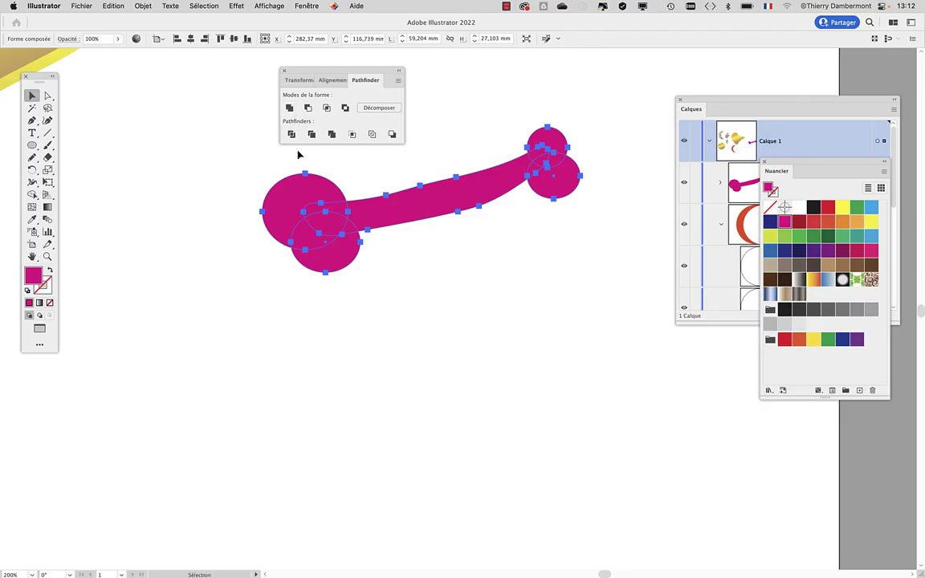
Move the two ellipses at the bone's larger end individually outward and down with the Sélection directe progressive tool, and deselect them.
{"action": "left_click_drag", "start_coordinate": [47, 81], "coordinate": [169, 135]}
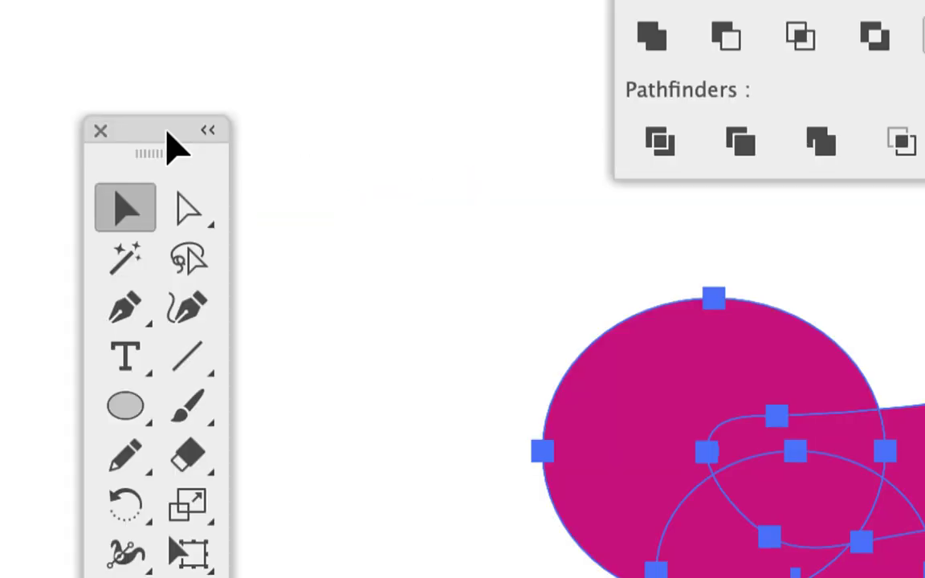
{"action": "left_click", "coordinate": [189, 210]}
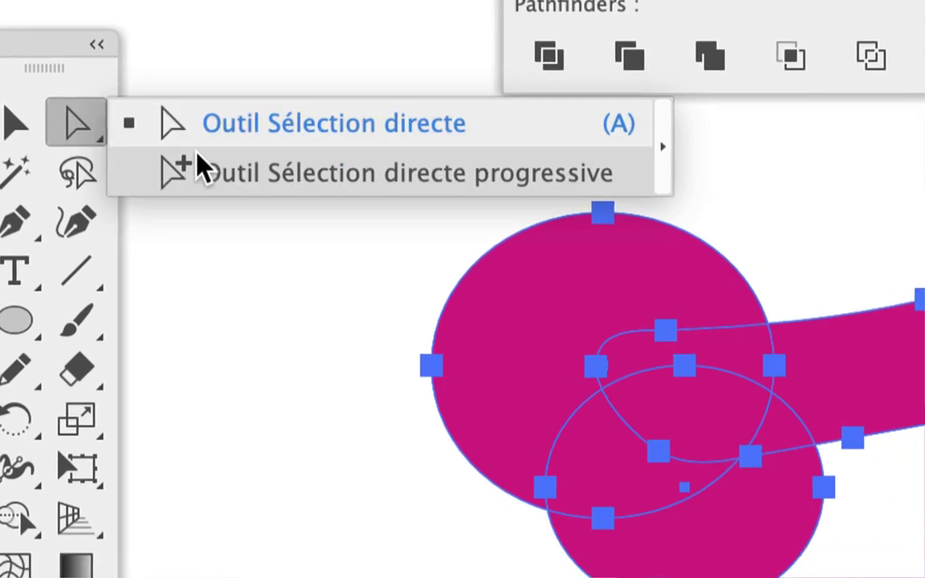
{"action": "left_click", "coordinate": [202, 172]}
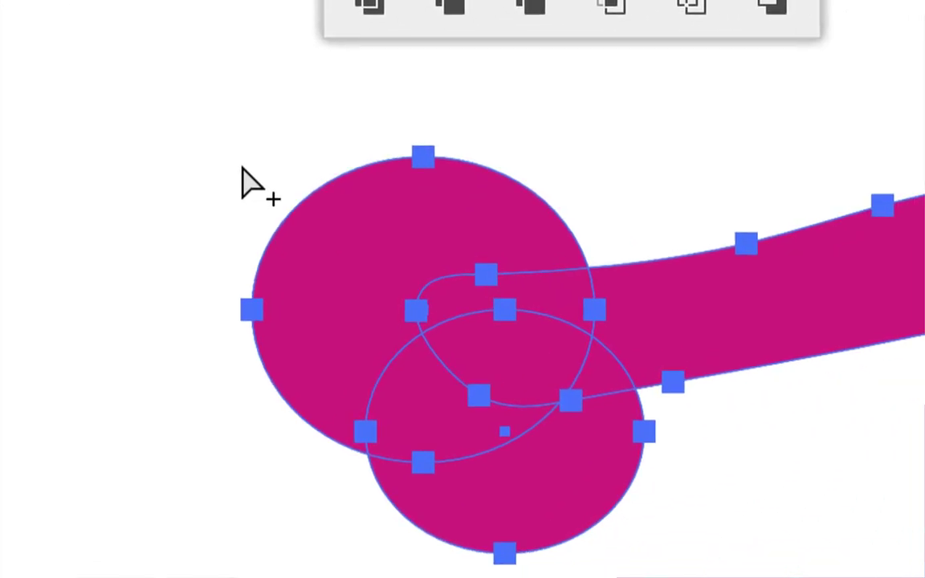
{"action": "left_click", "coordinate": [450, 241]}
{"action": "left_click", "coordinate": [486, 253]}
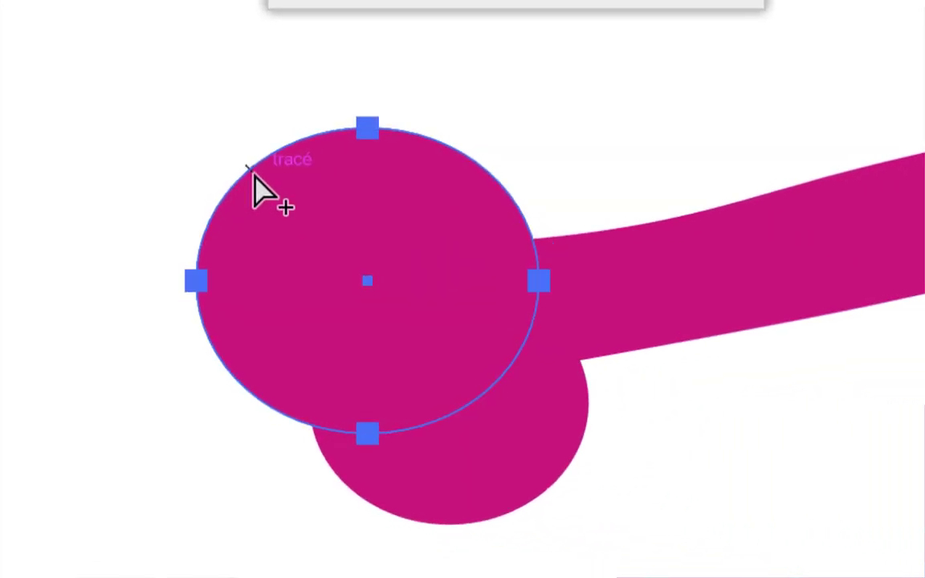
{"action": "left_click_drag", "start_coordinate": [254, 188], "coordinate": [305, 241]}
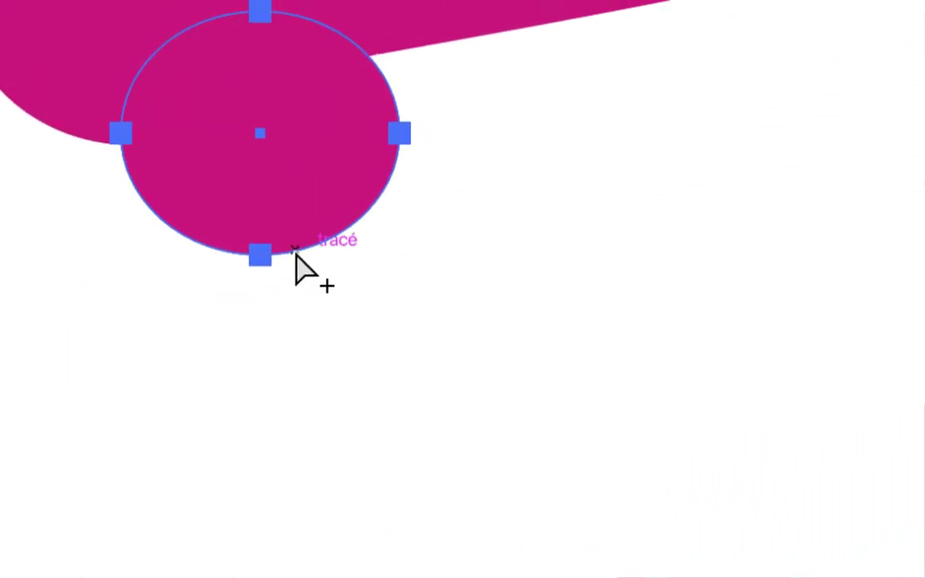
{"action": "left_click", "coordinate": [325, 237]}
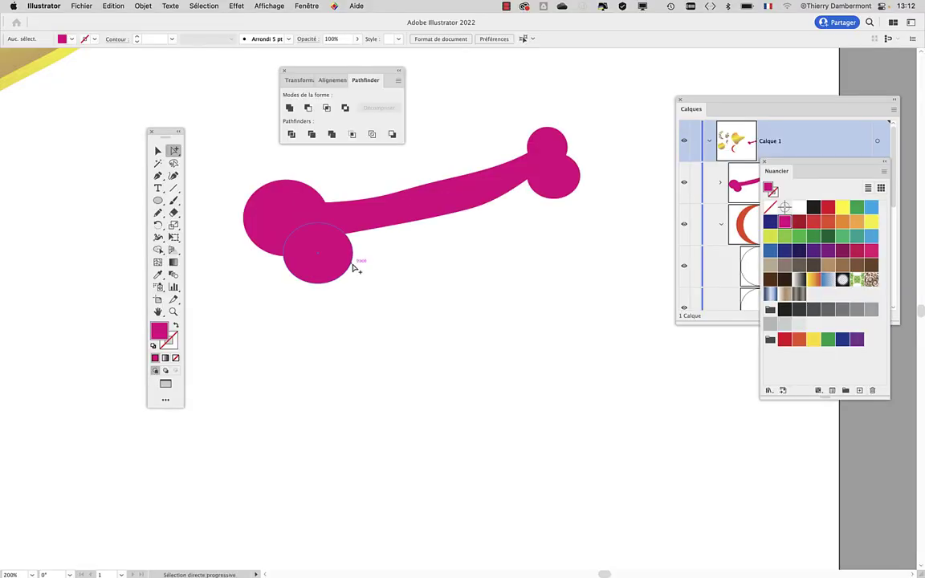
{"action": "left_click", "coordinate": [354, 268]}
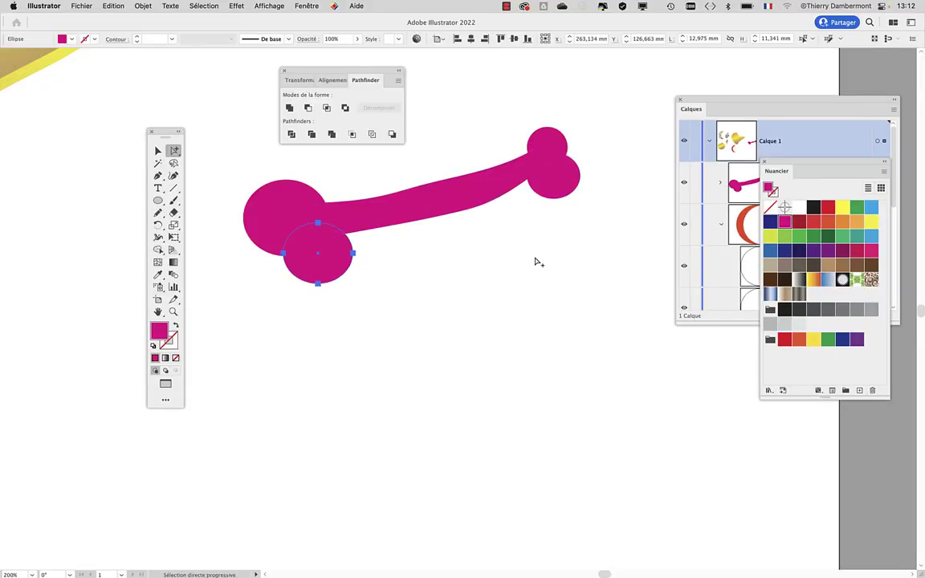
{"action": "left_click", "coordinate": [486, 237]}
Move the Calques window closer to the bone and enlarge it to list more layer items.
{"action": "left_click_drag", "start_coordinate": [744, 101], "coordinate": [677, 70]}
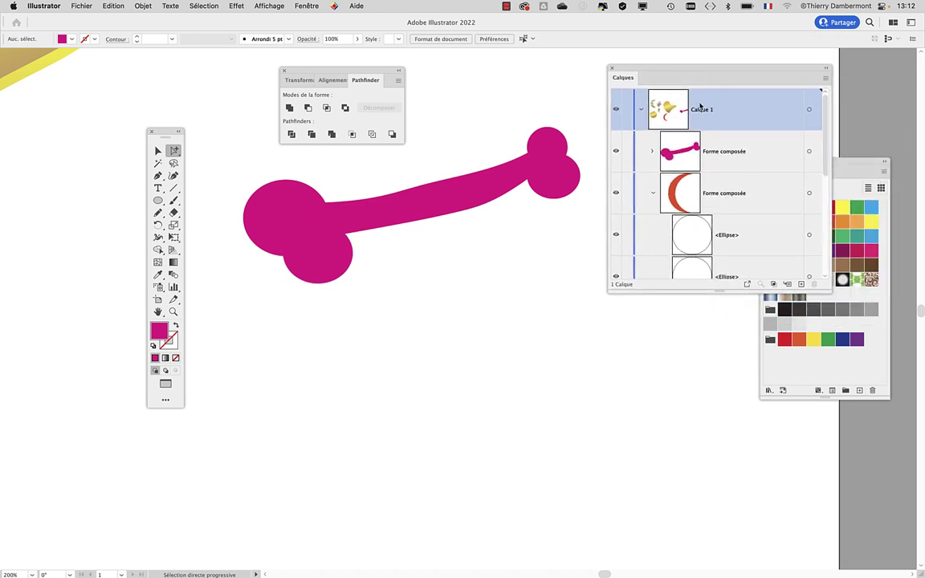
{"action": "left_click_drag", "start_coordinate": [825, 289], "coordinate": [836, 440]}
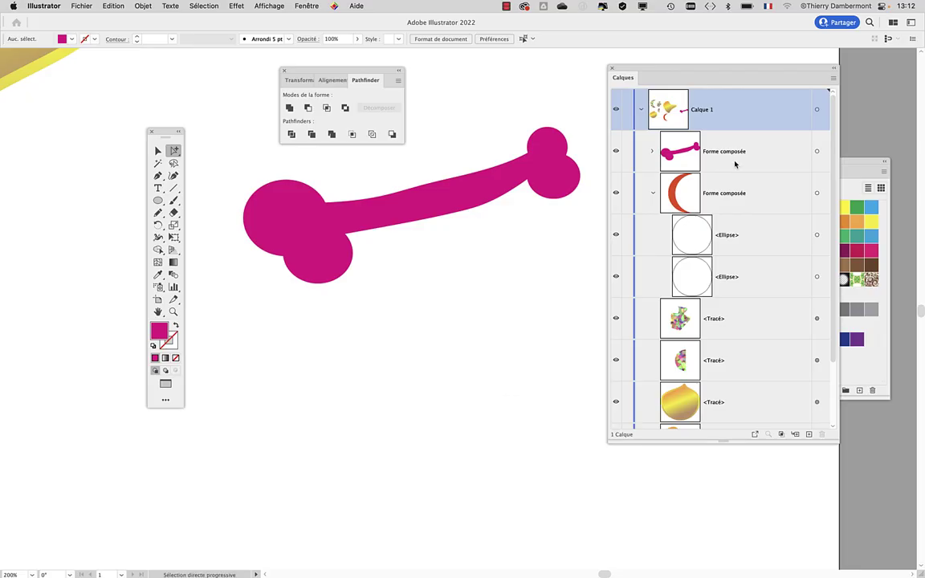
Set the default stroke to grey 939598 with nothing selected, and move the Nuancier window clear of the layer list.
{"action": "left_click", "coordinate": [173, 344]}
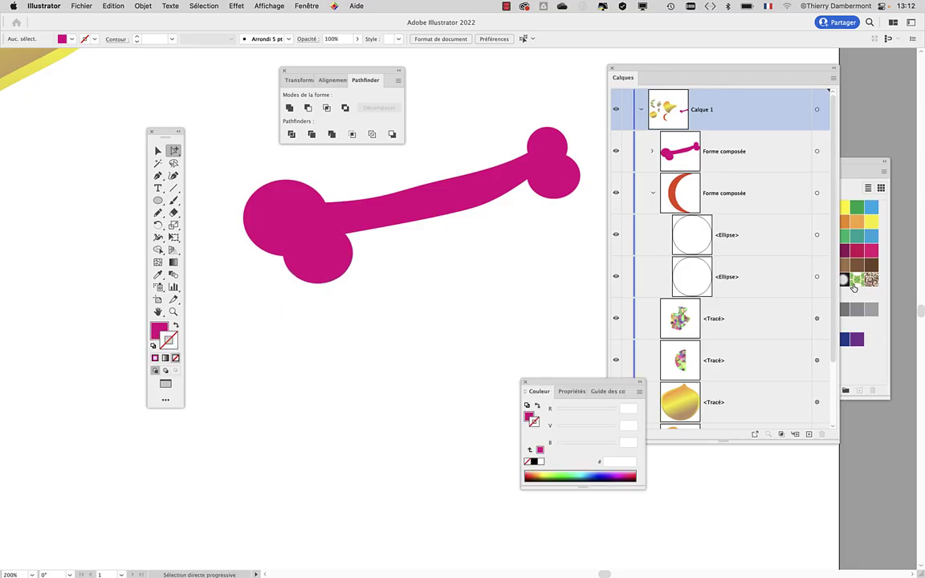
{"action": "left_click", "coordinate": [857, 297]}
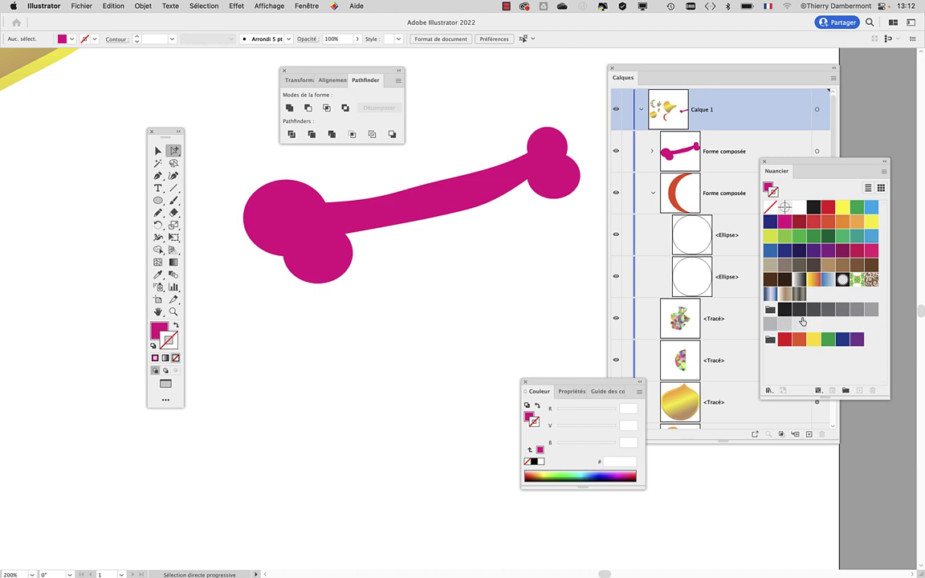
{"action": "left_click", "coordinate": [856, 311]}
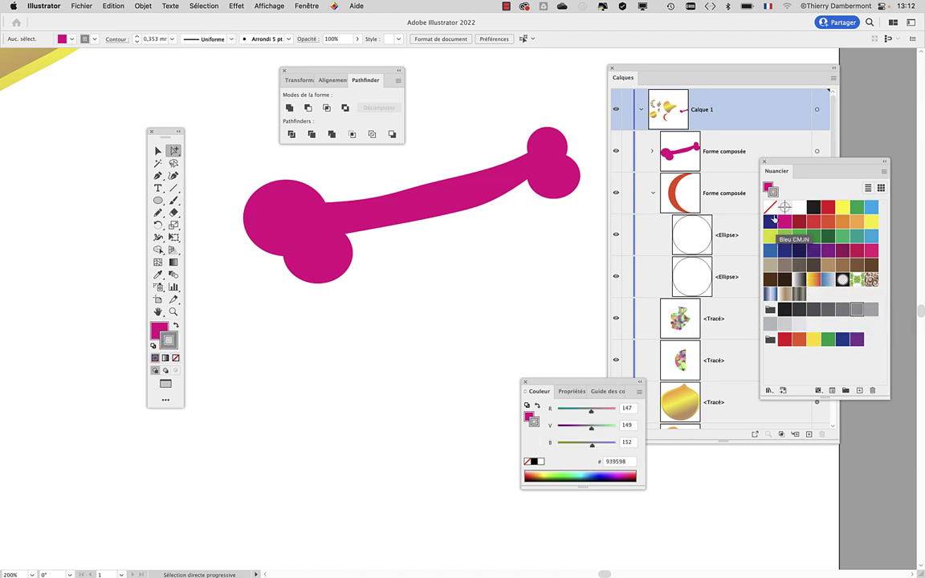
{"action": "left_click_drag", "start_coordinate": [795, 167], "coordinate": [435, 300]}
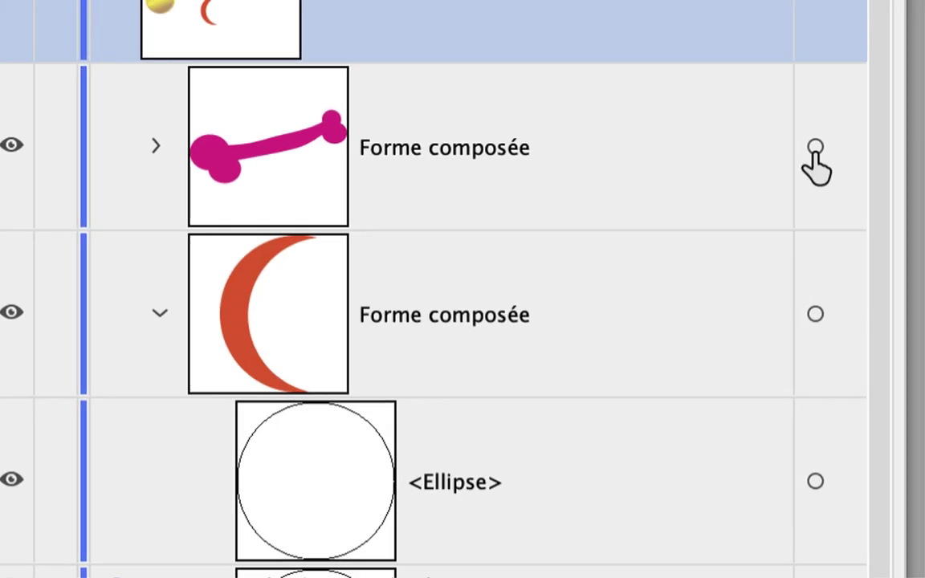
Select the whole bone compound shape from the layer list, inspect its nested components, and apply the grey 939598 stroke to it.
{"action": "left_click", "coordinate": [817, 151]}
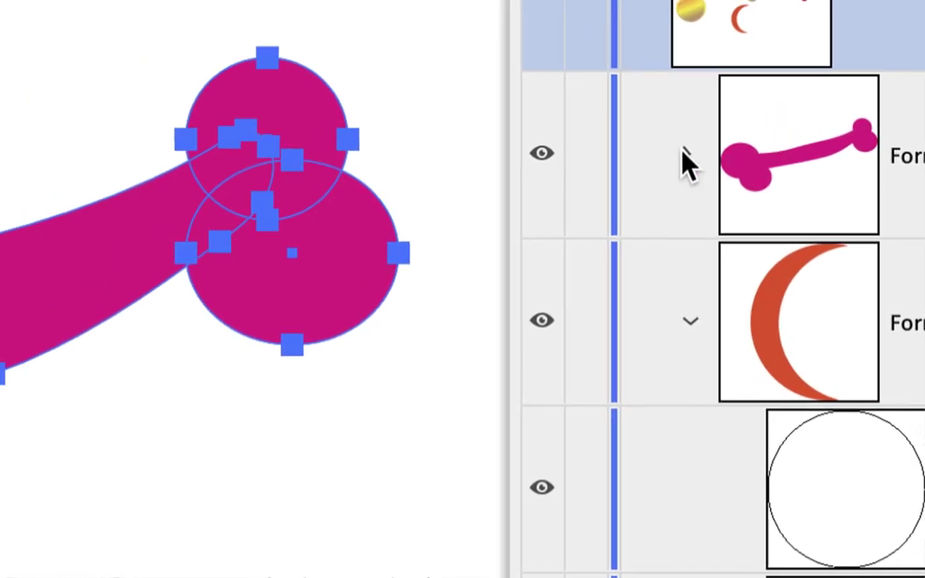
{"action": "left_click", "coordinate": [160, 145]}
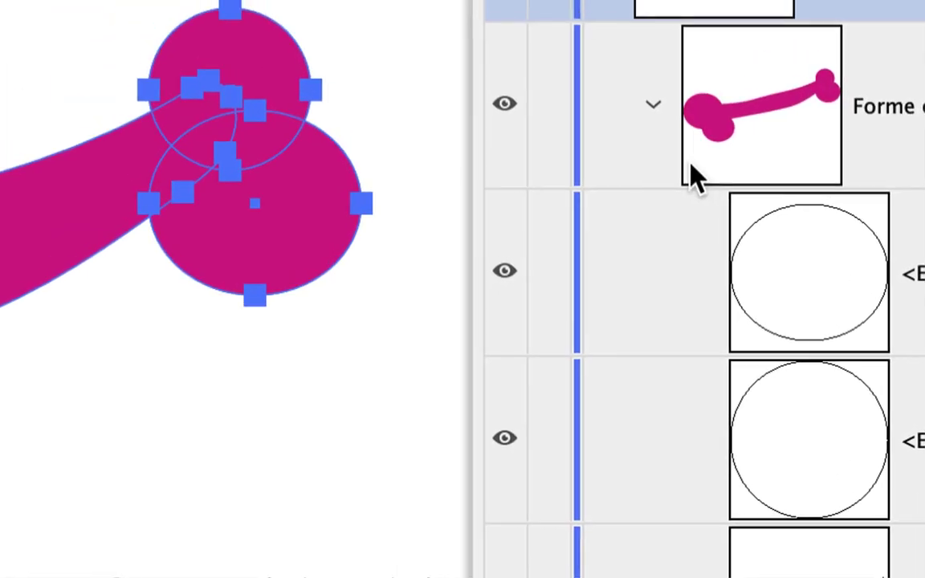
{"action": "left_click", "coordinate": [653, 104]}
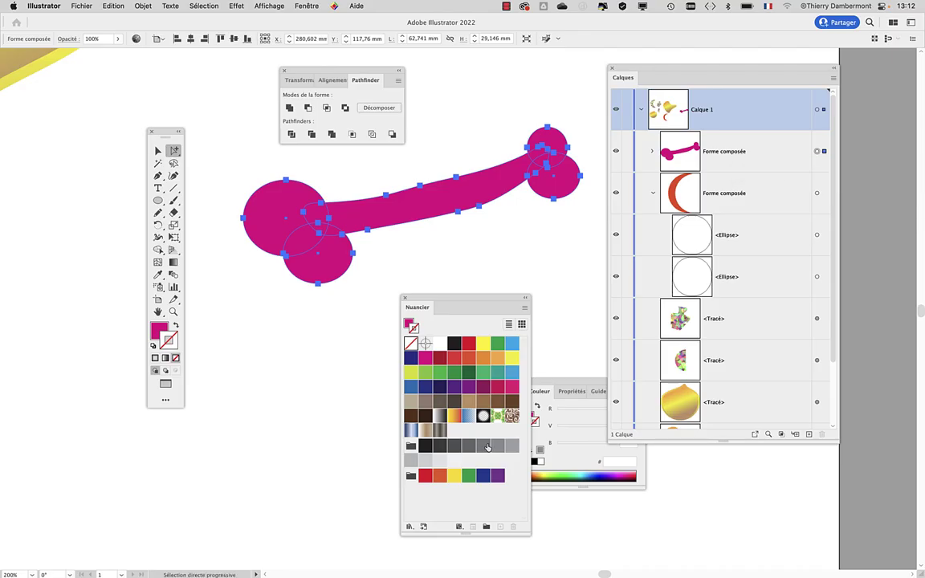
{"action": "left_click", "coordinate": [496, 445]}
Set the bone's stroke weight to 1 mm and its fill to the beige swatch C=25 M=25 J=40 N=0.
{"action": "left_click", "coordinate": [306, 5]}
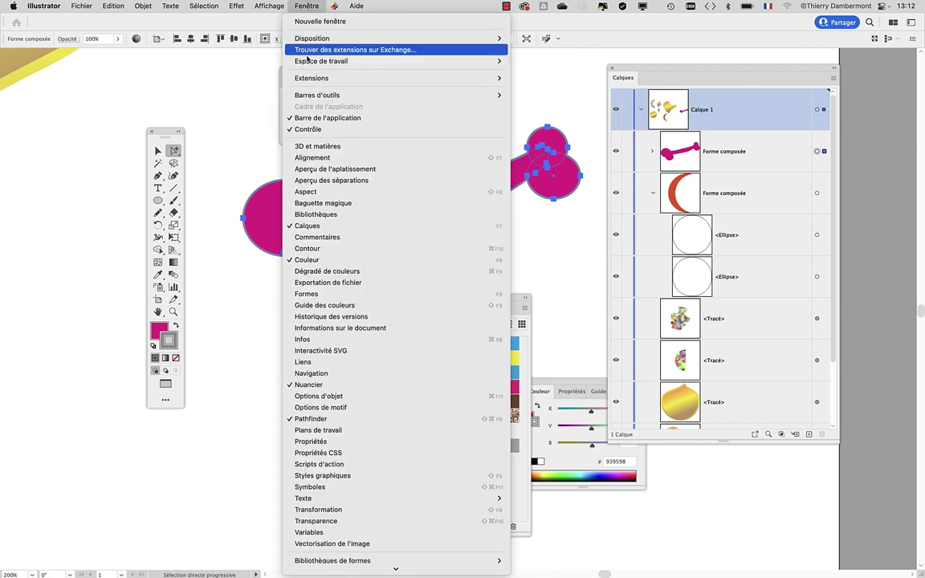
{"action": "left_click", "coordinate": [442, 248]}
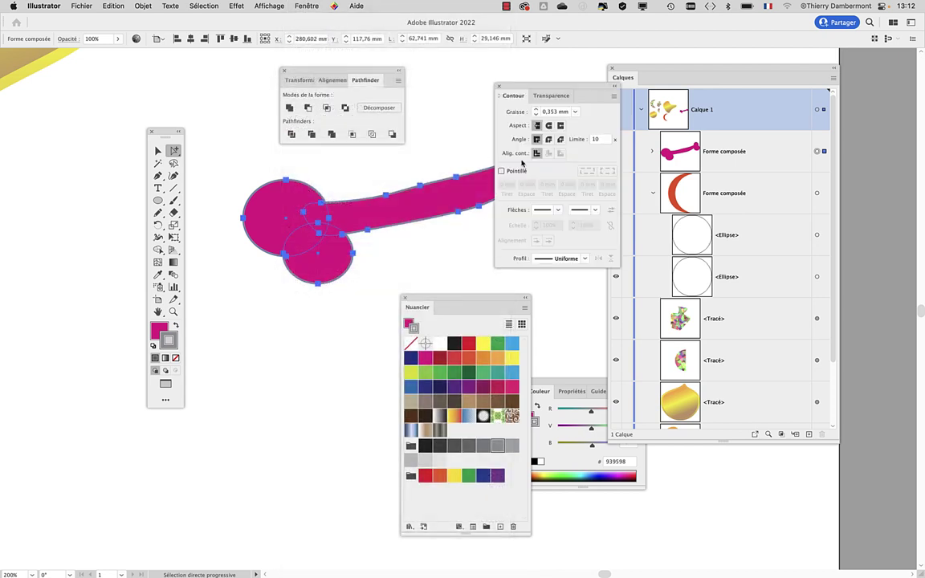
{"action": "left_click", "coordinate": [537, 111]}
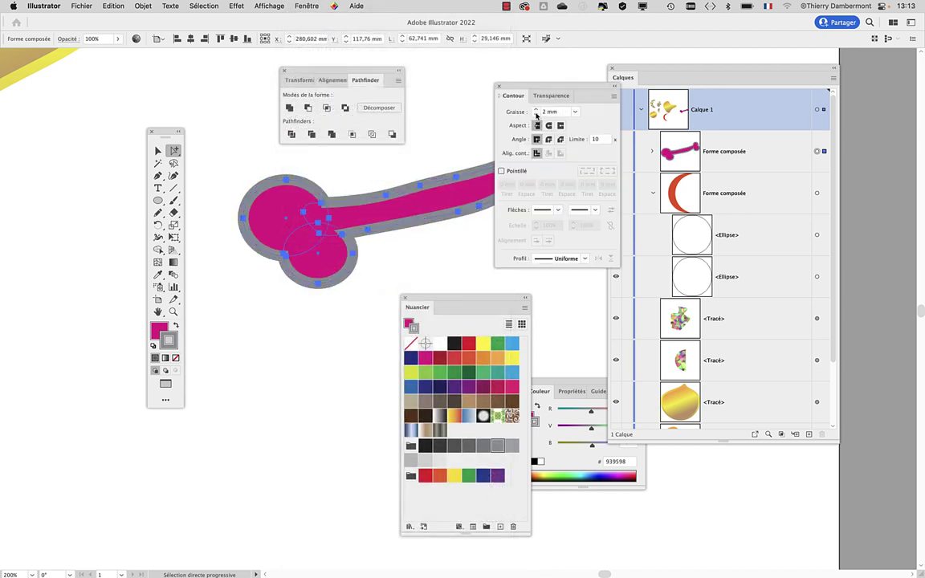
{"action": "left_click", "coordinate": [536, 114]}
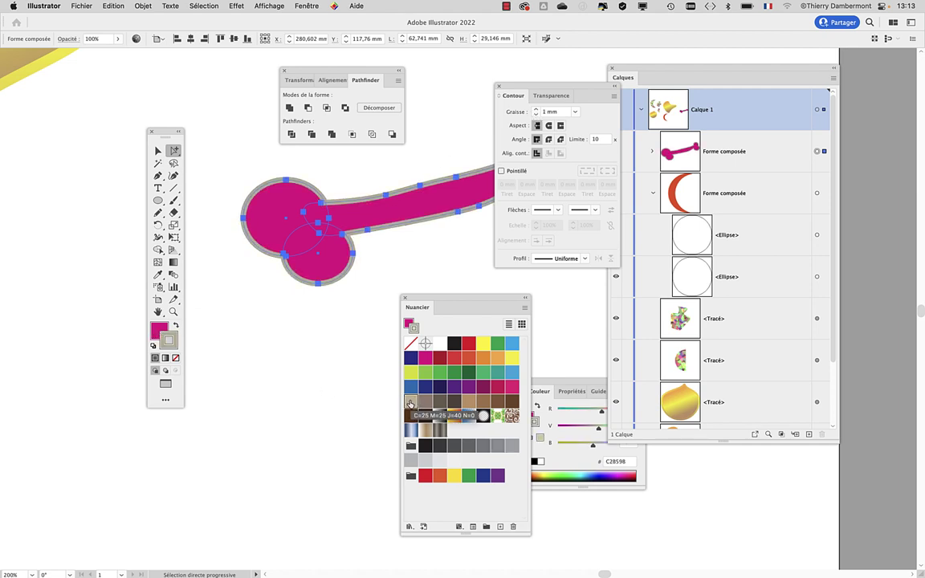
{"action": "left_click", "coordinate": [163, 331]}
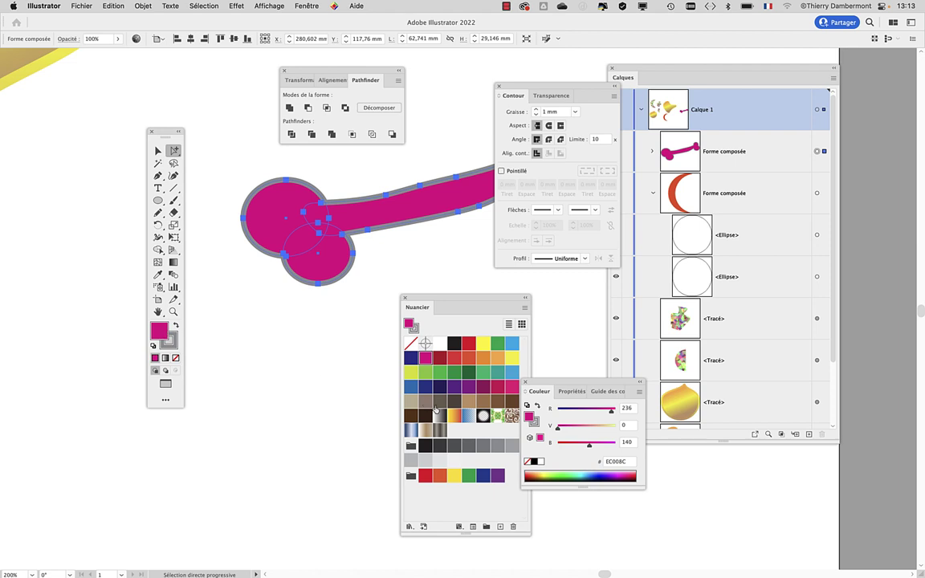
{"action": "left_click", "coordinate": [410, 400]}
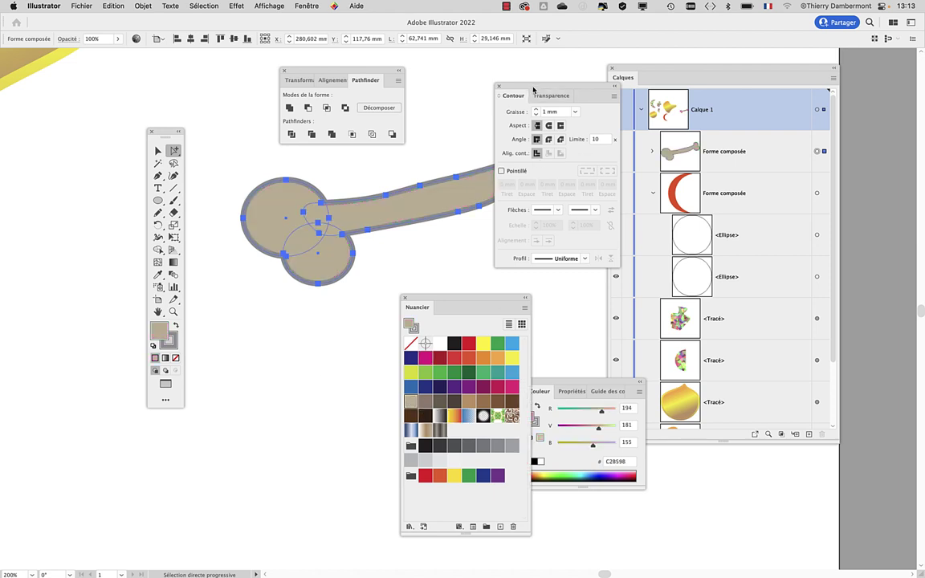
Deselect the bone and move the Contour, Calques, Pathfinder and tools windows clear of it.
{"action": "left_click_drag", "start_coordinate": [534, 89], "coordinate": [292, 363]}
{"action": "left_click_drag", "start_coordinate": [643, 68], "coordinate": [700, 74]}
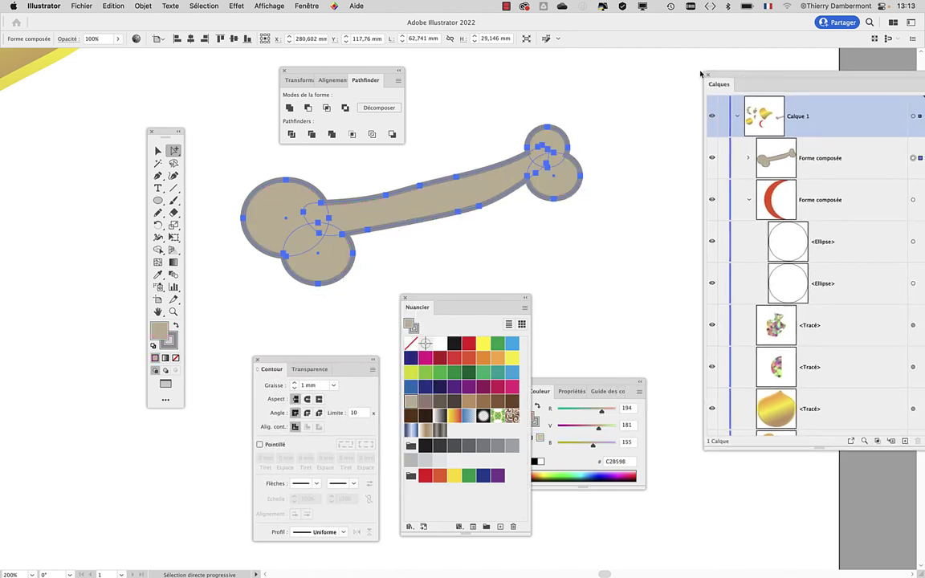
{"action": "left_click", "coordinate": [485, 83]}
{"action": "left_click_drag", "start_coordinate": [306, 71], "coordinate": [294, 62]}
{"action": "scroll", "coordinate": [437, 185], "scroll_direction": "down", "scroll_amount": 2}
{"action": "key", "text": "alt"}
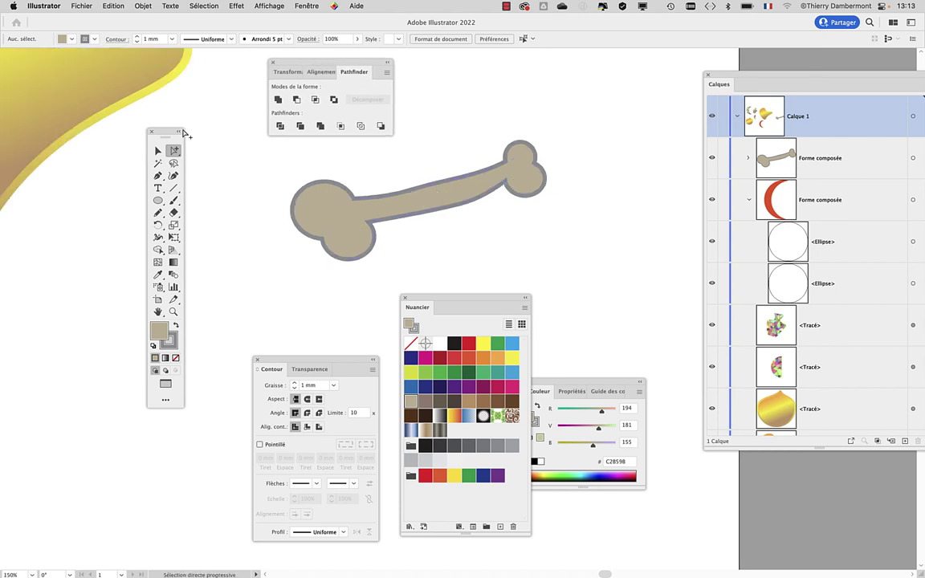
{"action": "left_click_drag", "start_coordinate": [166, 133], "coordinate": [151, 127]}
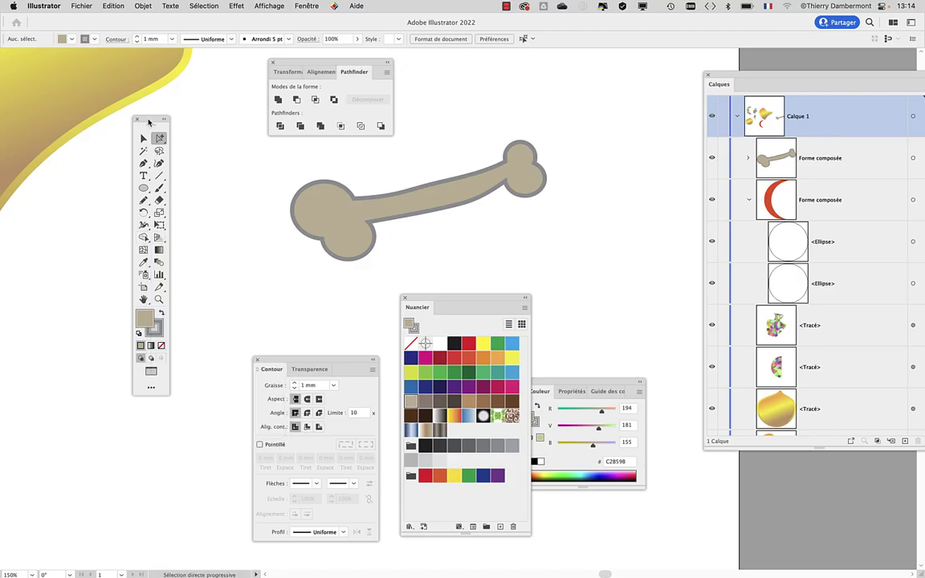
{"action": "left_click_drag", "start_coordinate": [148, 121], "coordinate": [59, 84]}
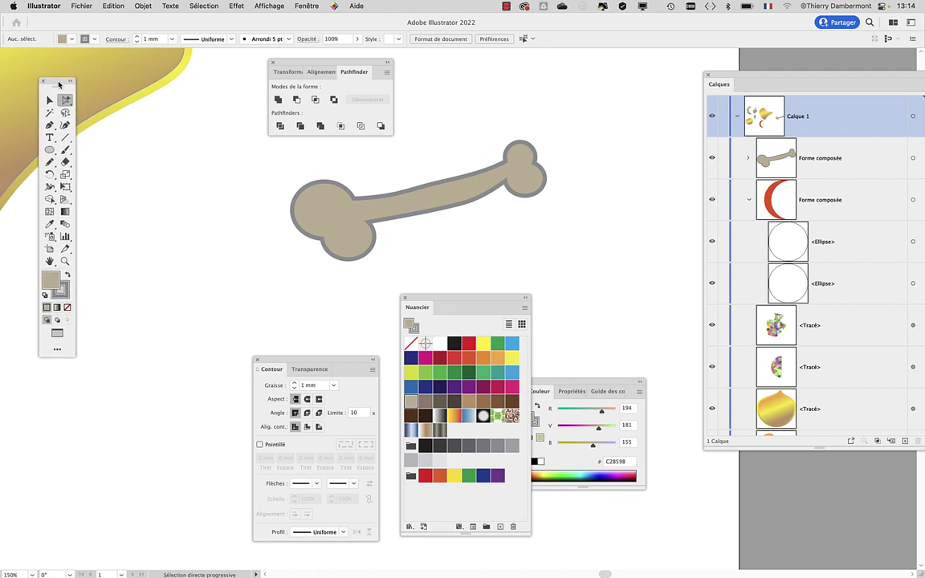
{"action": "scroll", "coordinate": [433, 227], "scroll_direction": "up", "scroll_amount": 3}
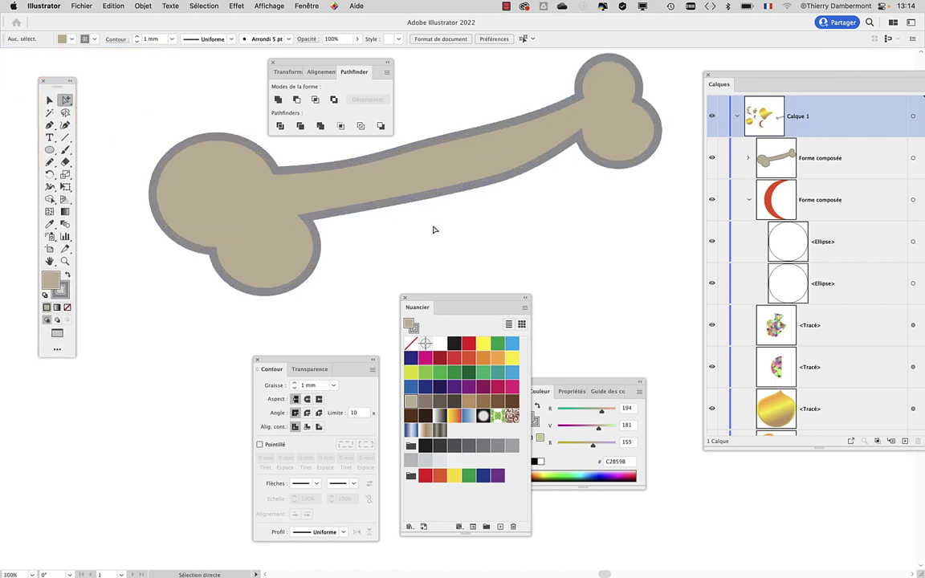
{"action": "left_click_drag", "start_coordinate": [429, 219], "coordinate": [405, 252]}
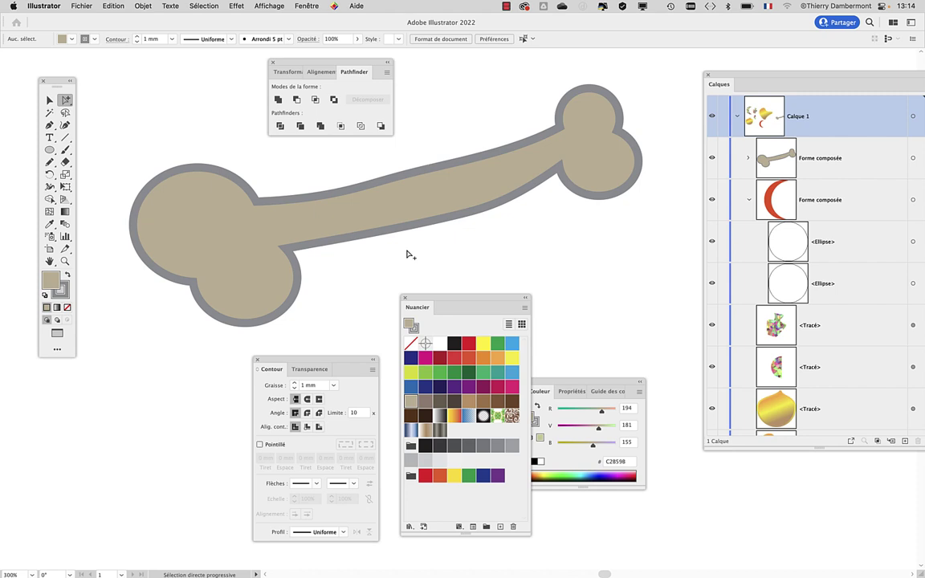
Save the document as "combinaison de formes - 09 complément.ai" in the "AI combinaison de formes" folder.
{"action": "left_click", "coordinate": [76, 6]}
{"action": "left_click", "coordinate": [110, 119]}
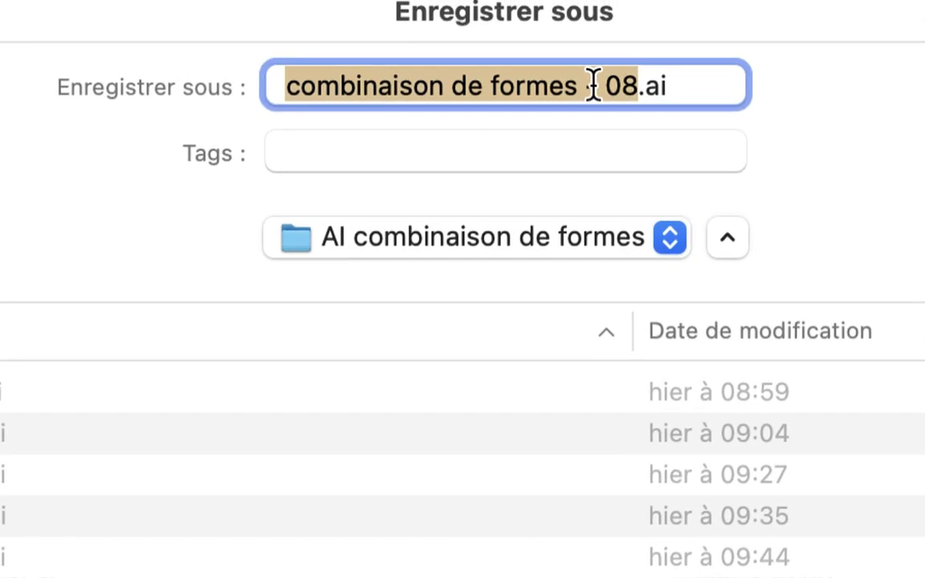
{"action": "left_click", "coordinate": [605, 83]}
{"action": "key", "text": "shift+Left"}
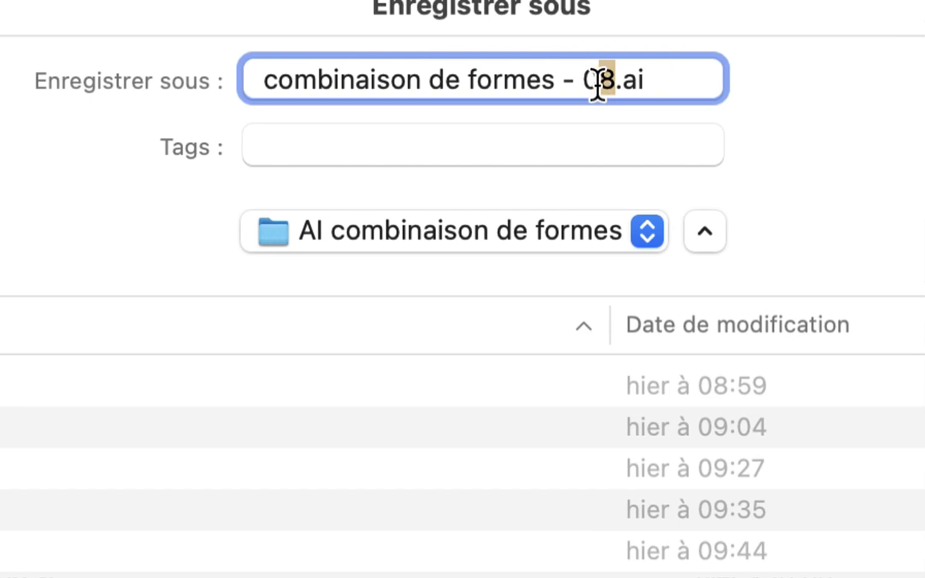
{"action": "type", "text": "9 complément"}
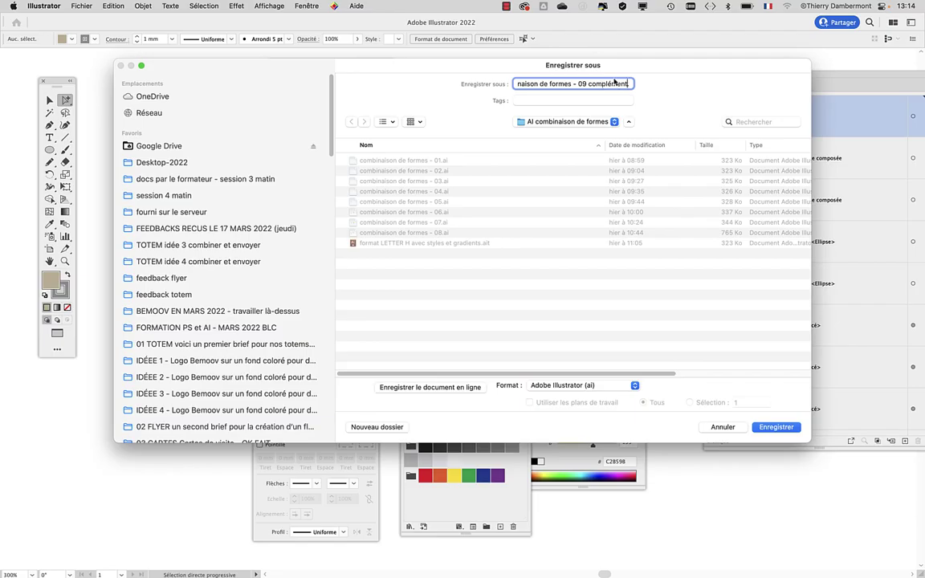
{"action": "left_click", "coordinate": [780, 428]}
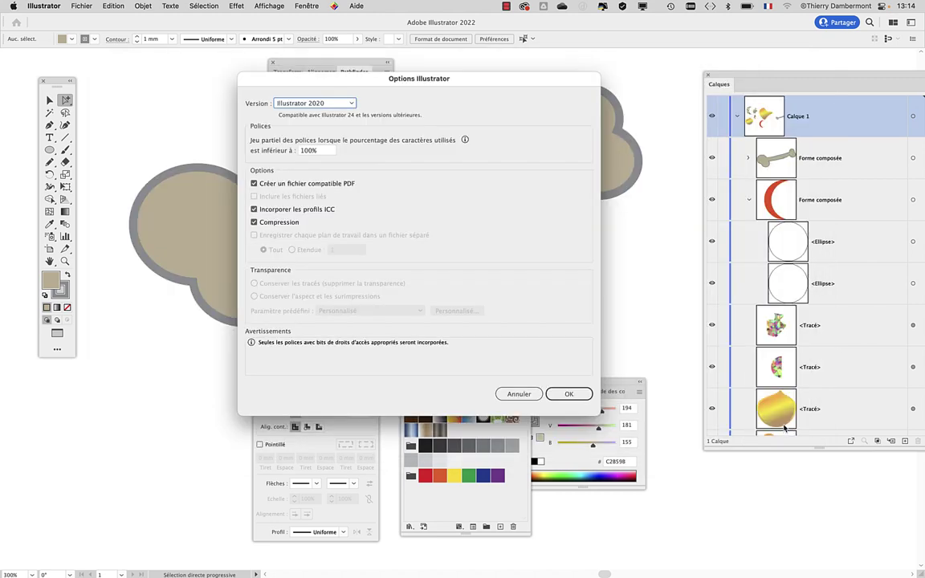